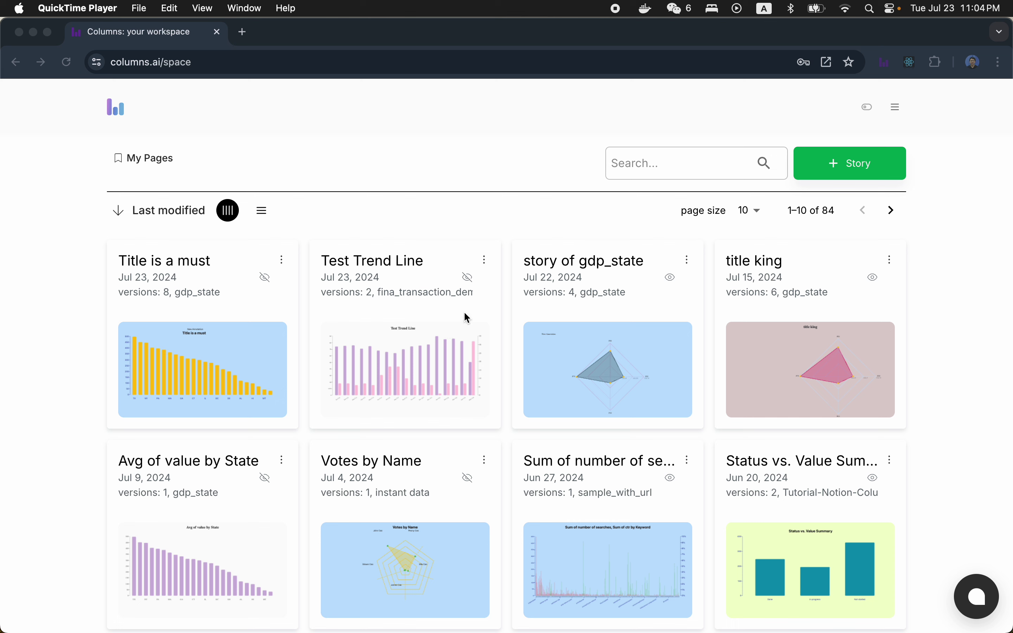
- Bring Chrome forward and choose Edit on the Test Trend Line chart card
left_click(462, 222)
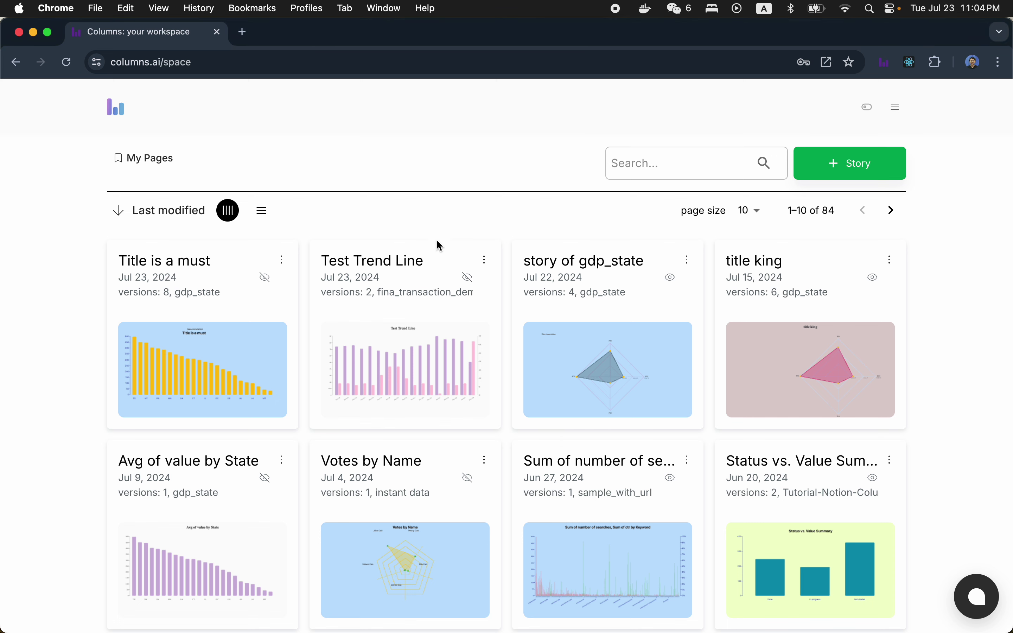
left_click(487, 264)
left_click(460, 310)
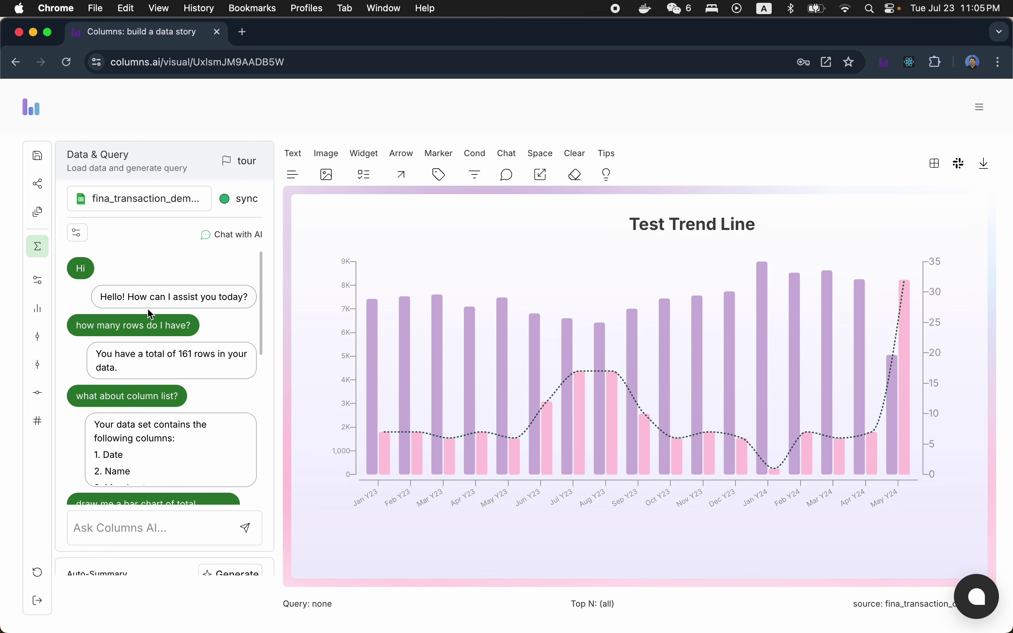
scroll(172, 373, "down", 3)
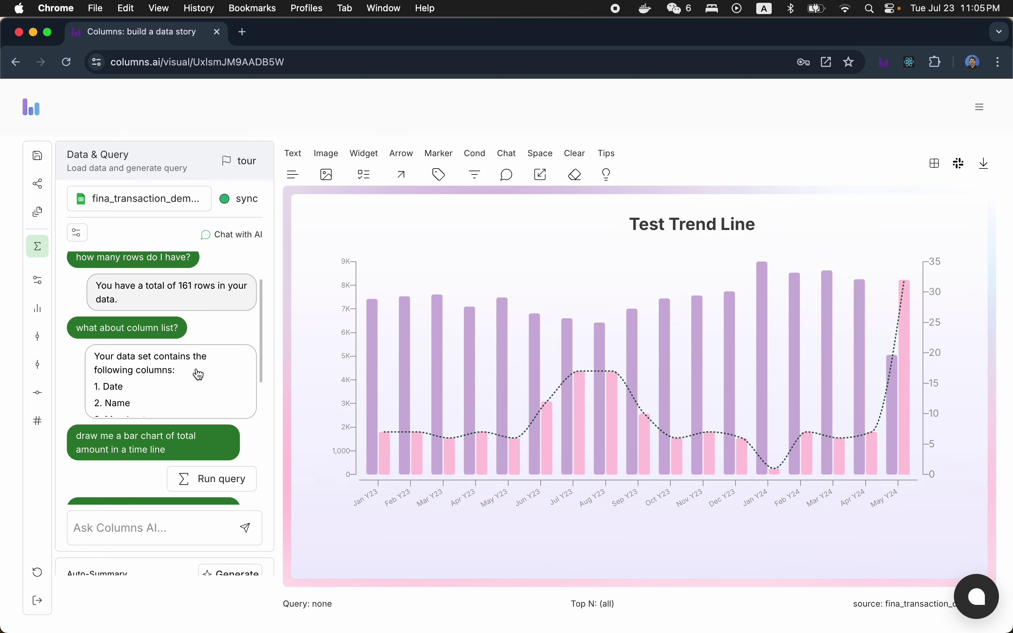
left_click(163, 390)
scroll(161, 391, "down", 3)
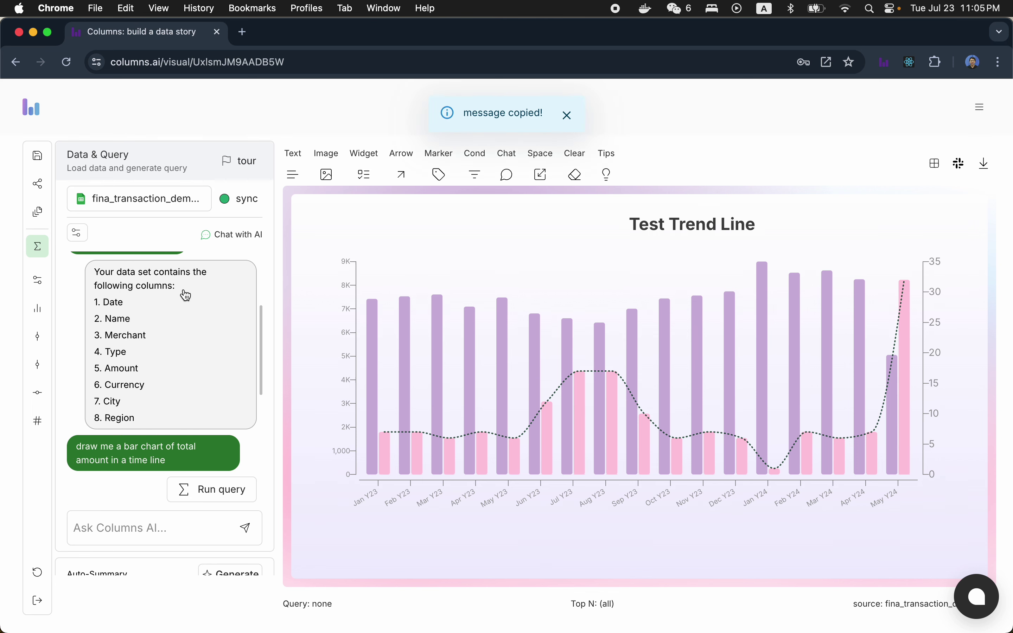
scroll(142, 356, "down", 1)
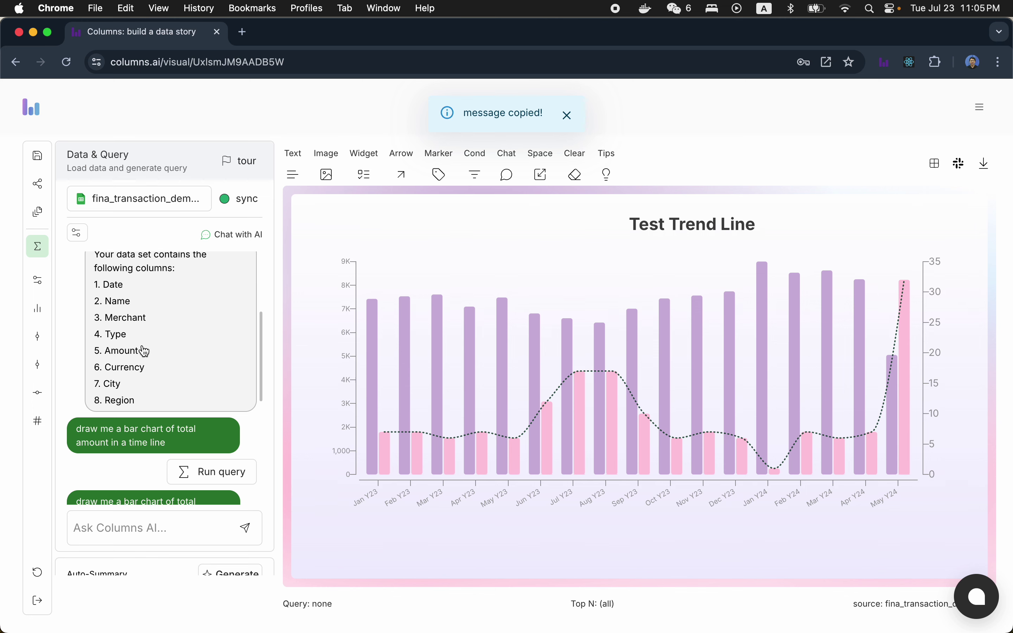
scroll(145, 351, "up", 4)
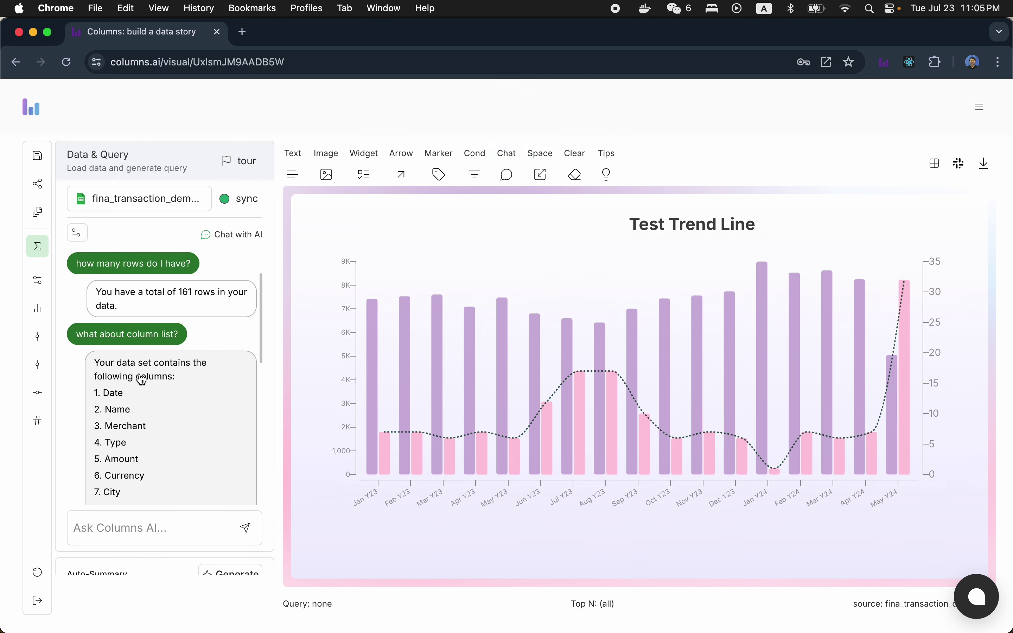
scroll(141, 379, "up", 1)
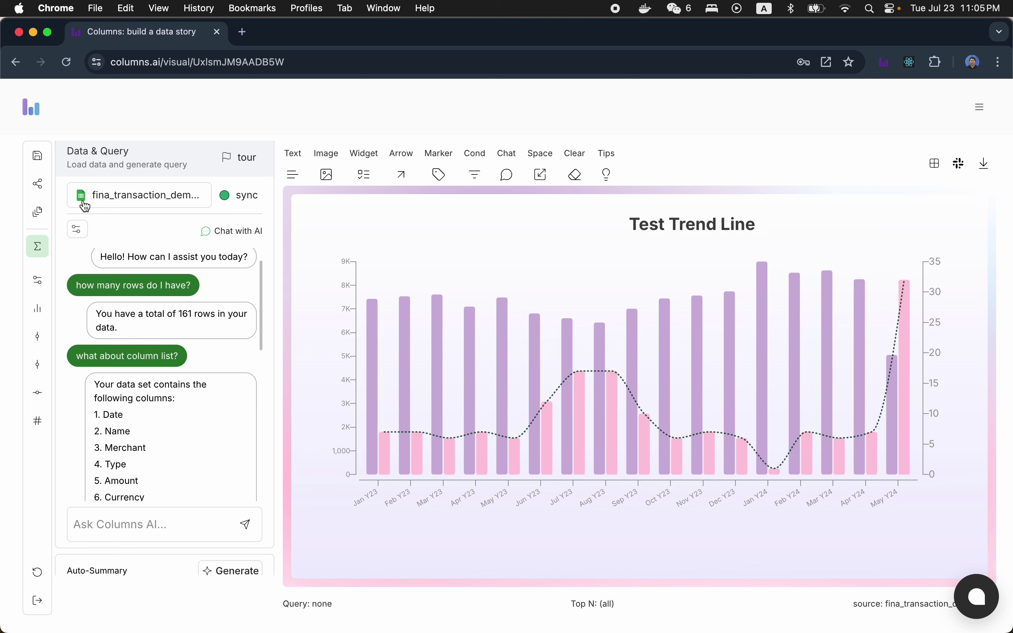
scroll(165, 359, "down", 2)
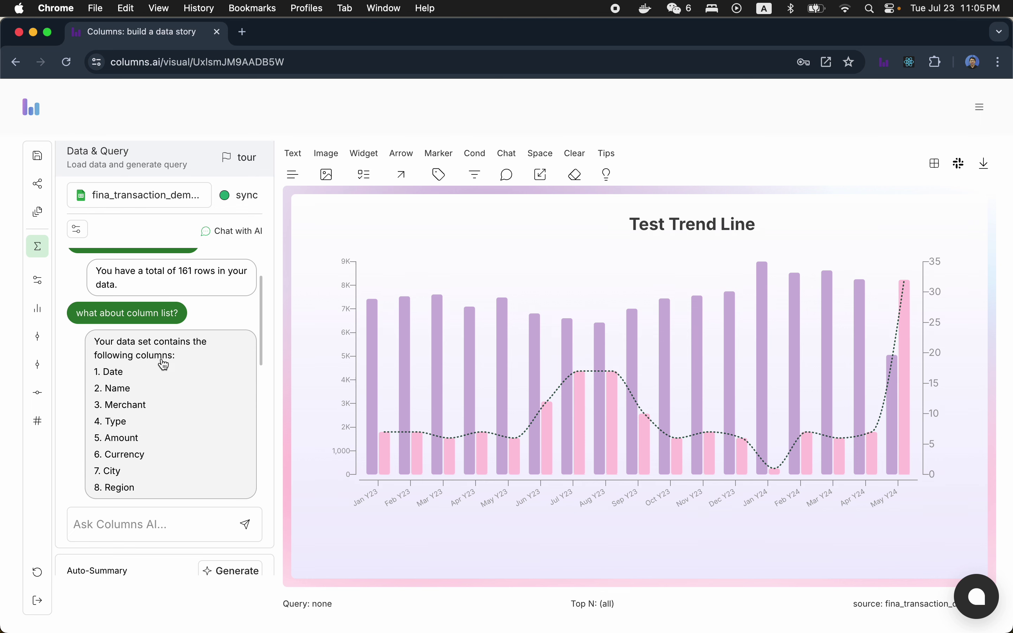
left_click(141, 321)
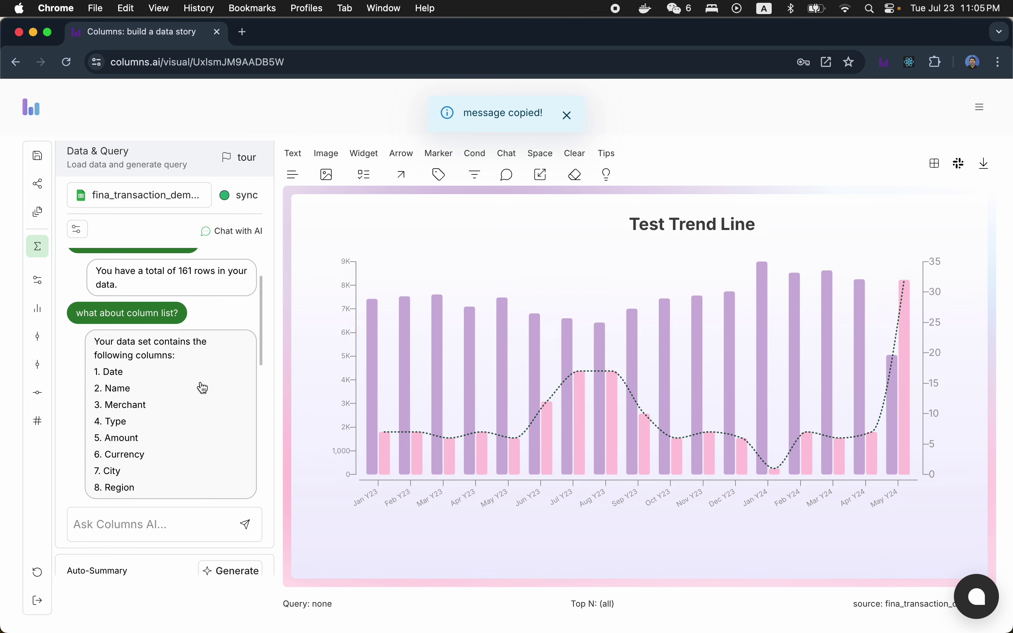
scroll(185, 398, "down", 2)
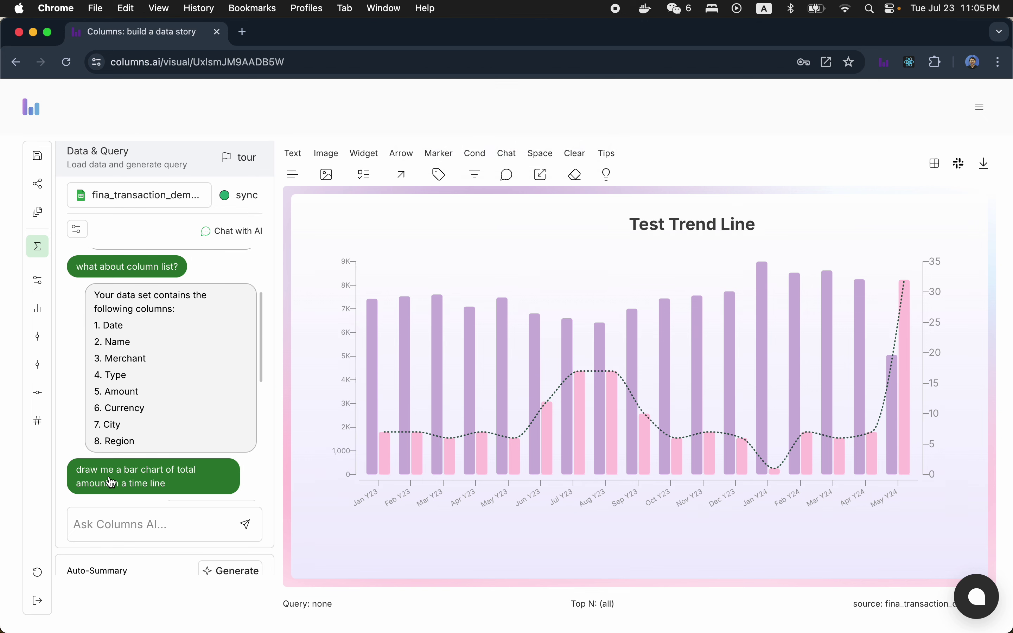
left_click(99, 520)
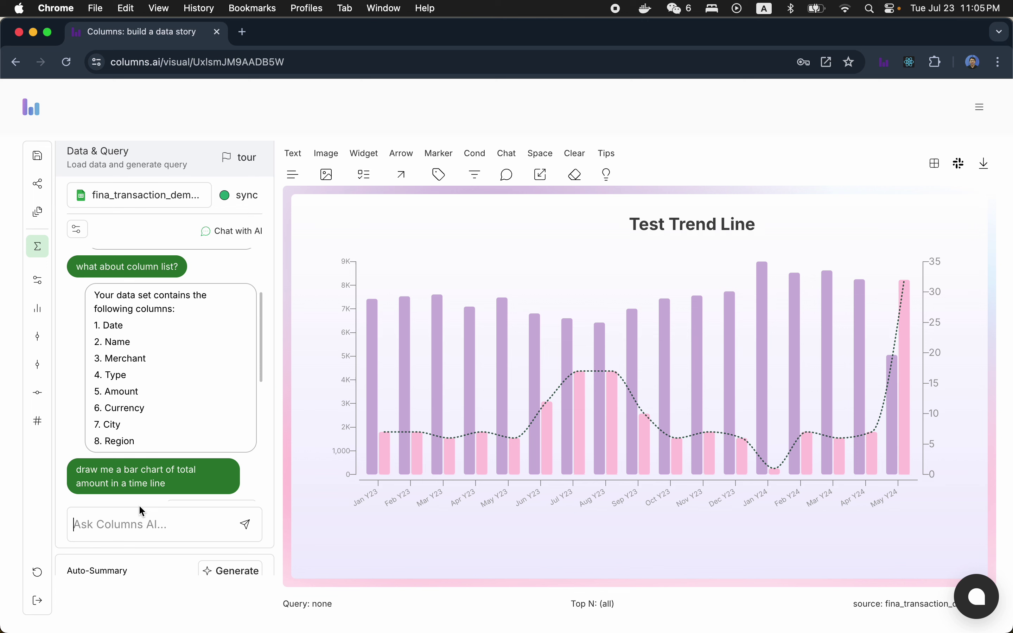
scroll(212, 394, "up", 1)
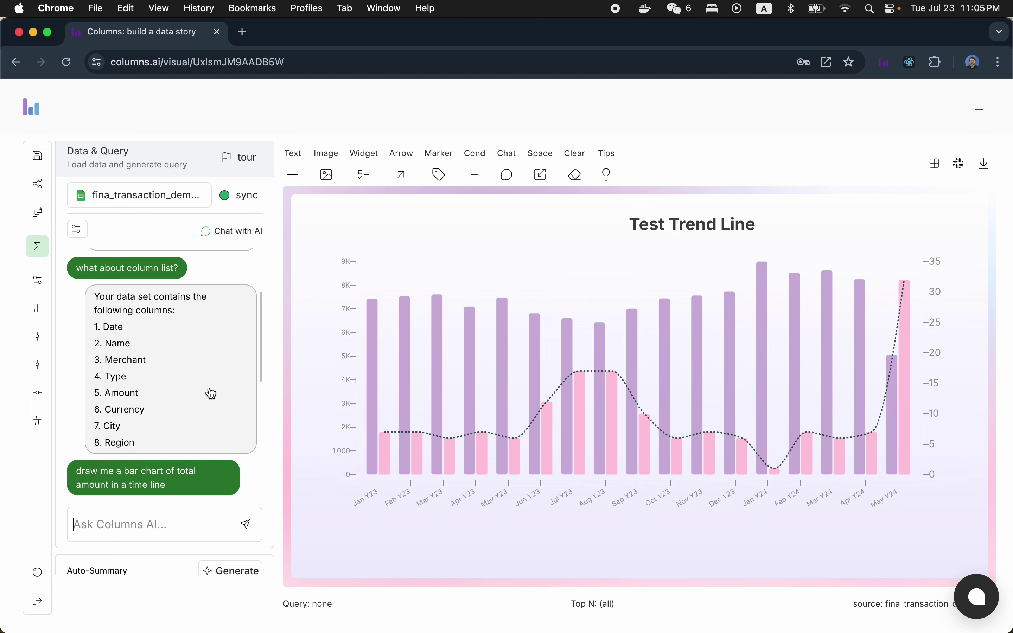
scroll(212, 393, "down", 5)
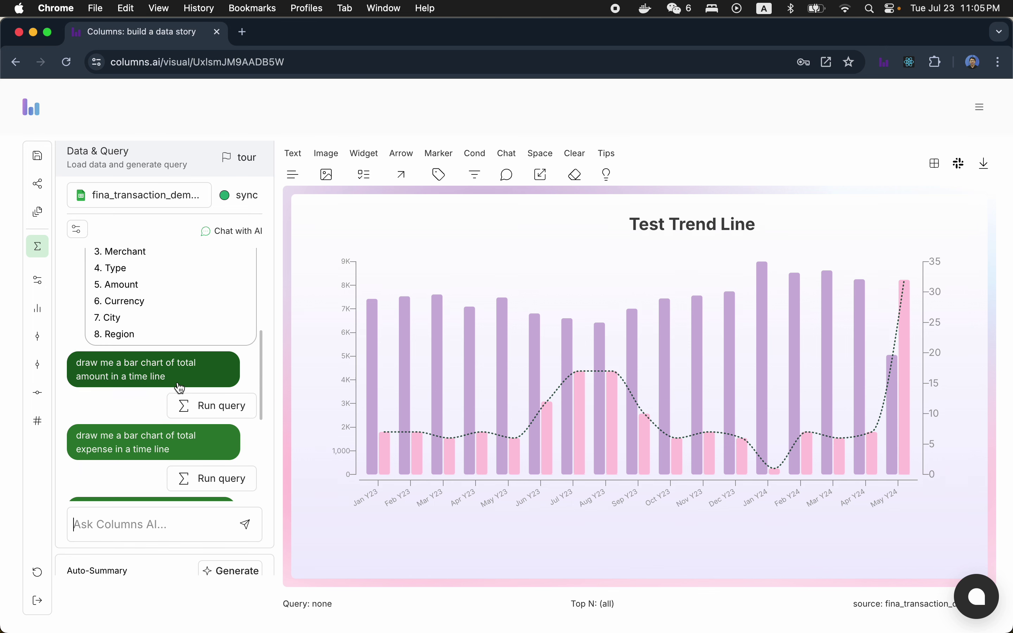
scroll(168, 376, "down", 4)
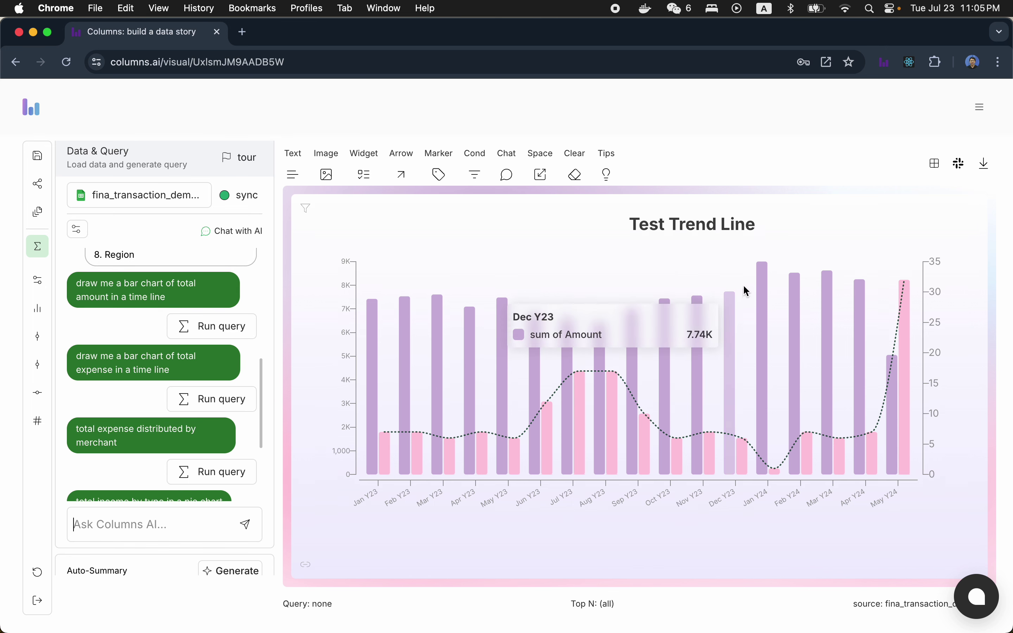
scroll(125, 419, "down", 8)
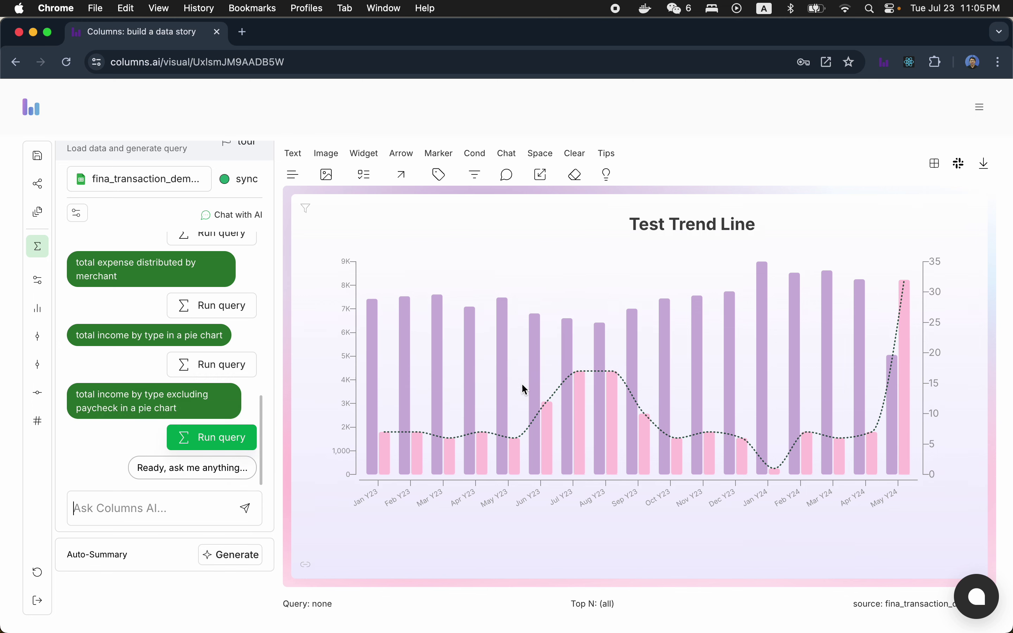
left_click(561, 369)
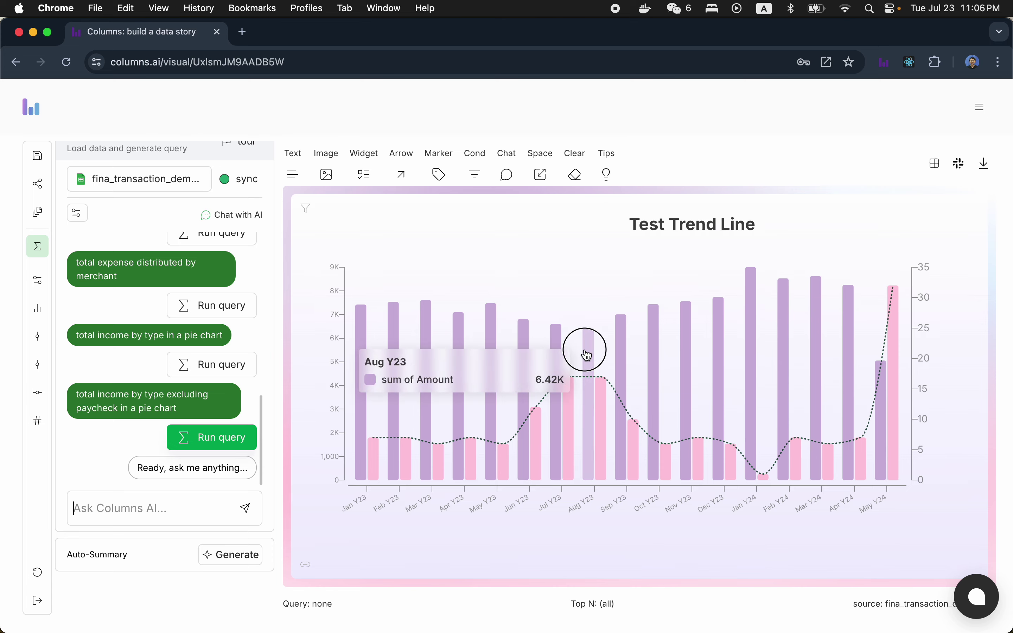
left_click(600, 358)
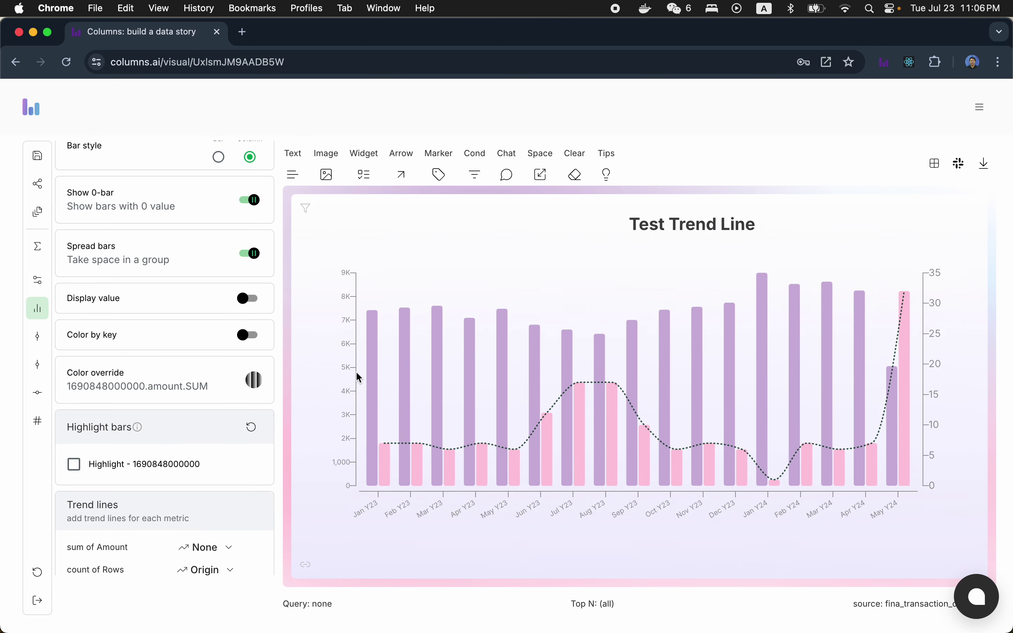
left_click(38, 248)
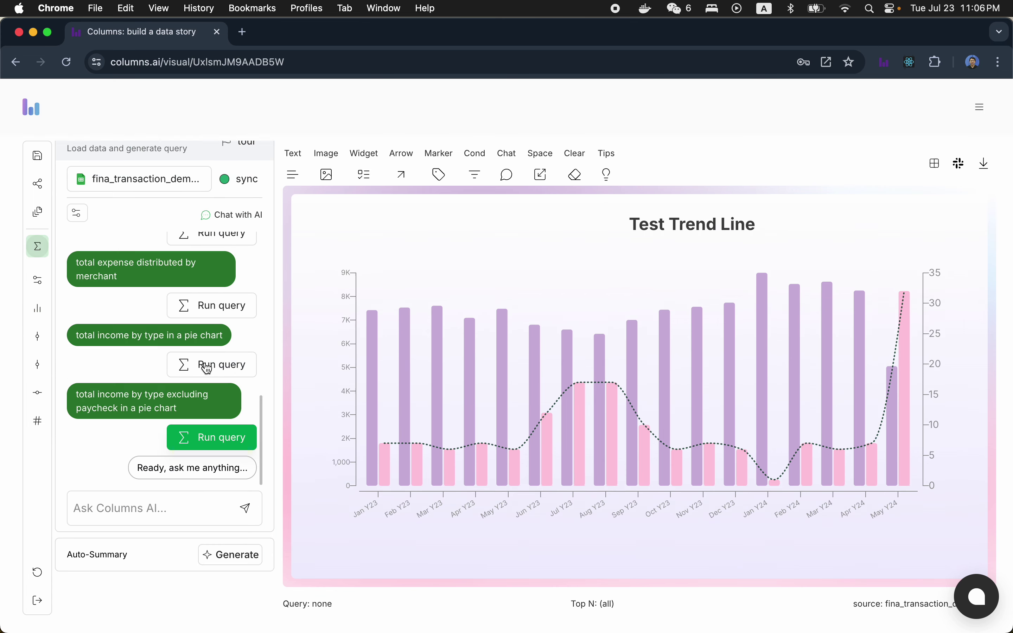
scroll(193, 396, "down", 8)
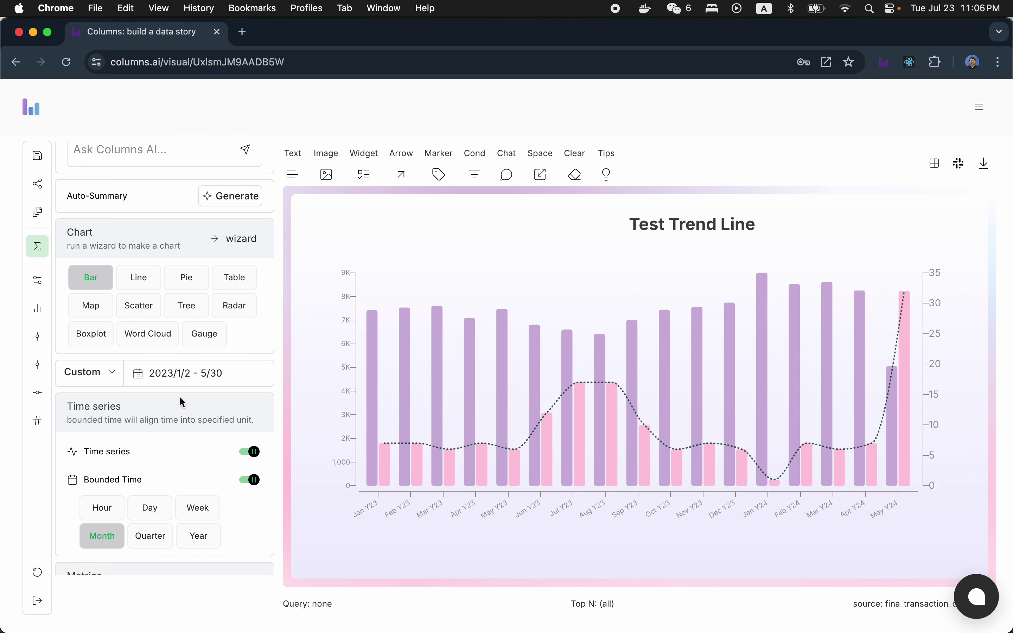
scroll(183, 402, "down", 6)
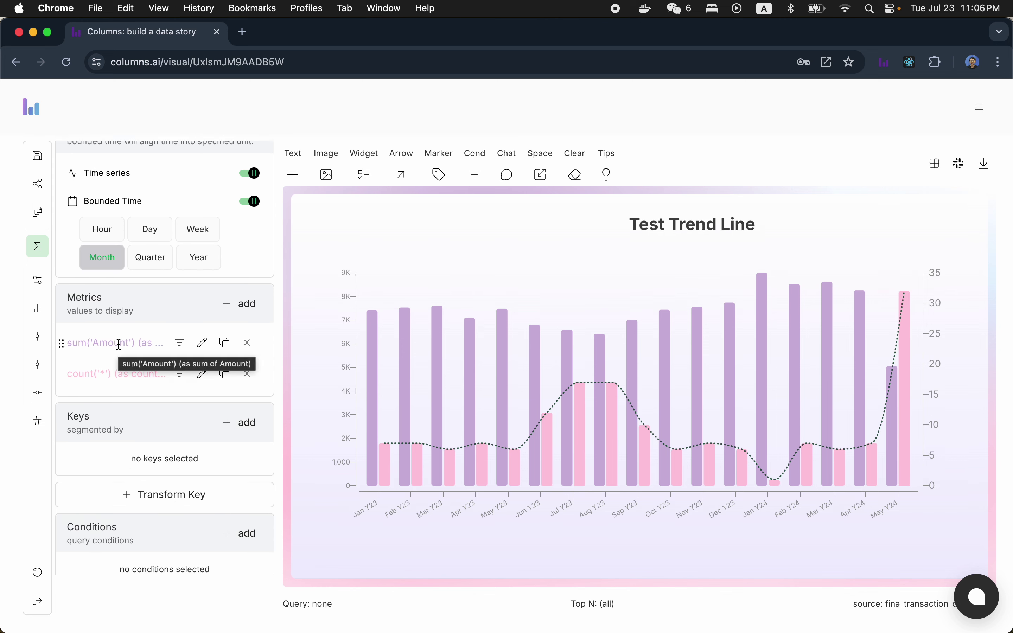
scroll(120, 344, "down", 5)
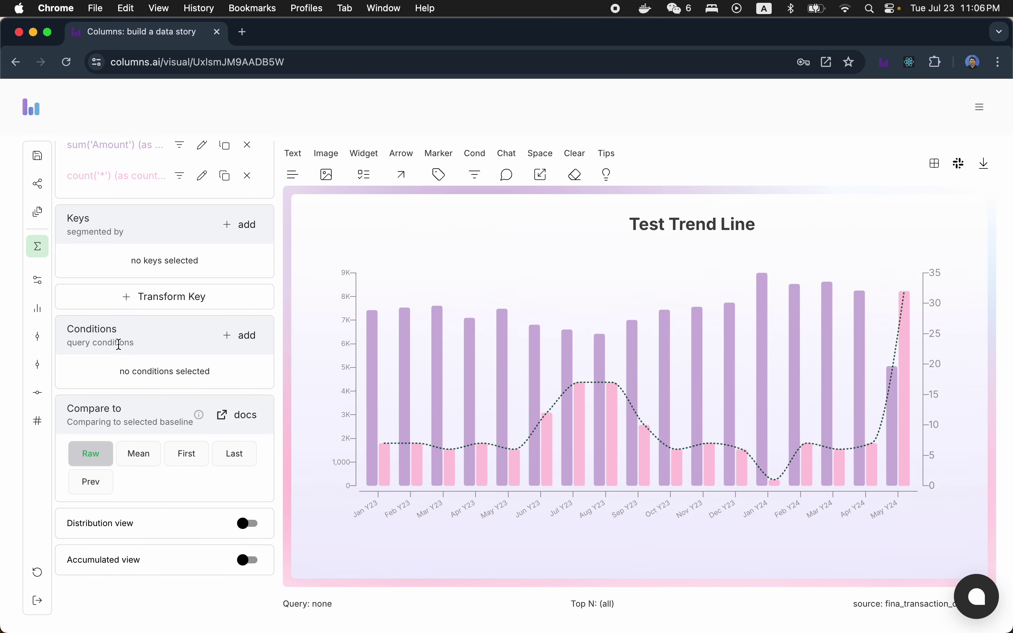
scroll(126, 345, "up", 5)
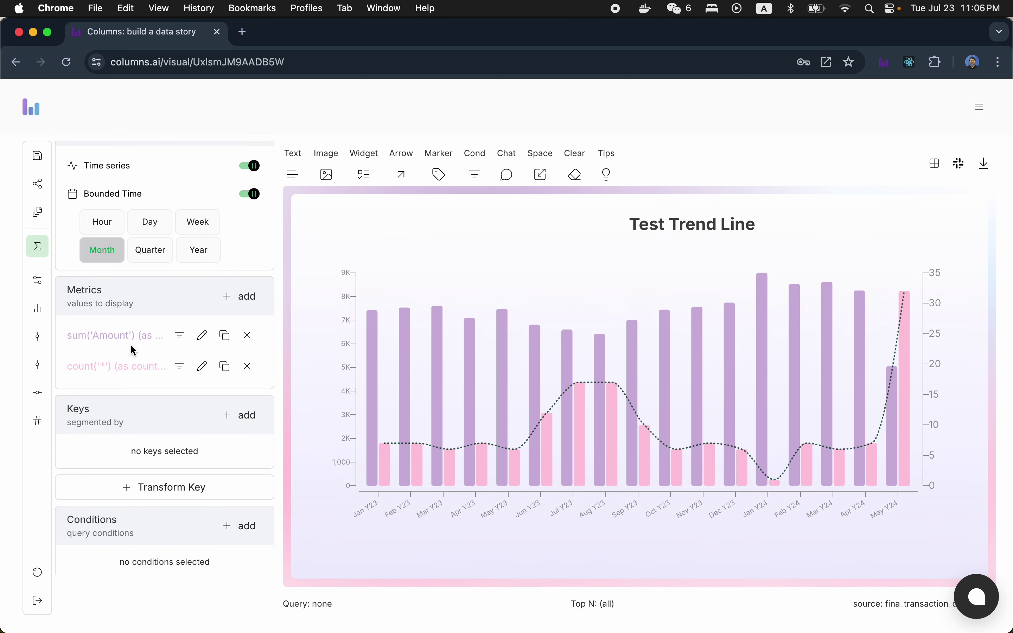
scroll(131, 345, "up", 1)
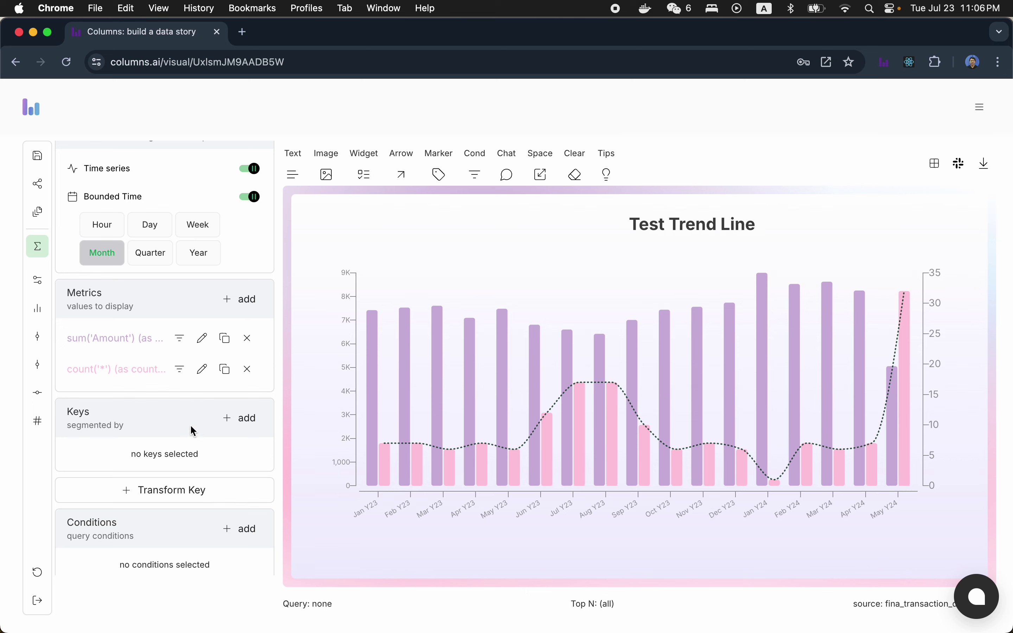
scroll(189, 424, "up", 5)
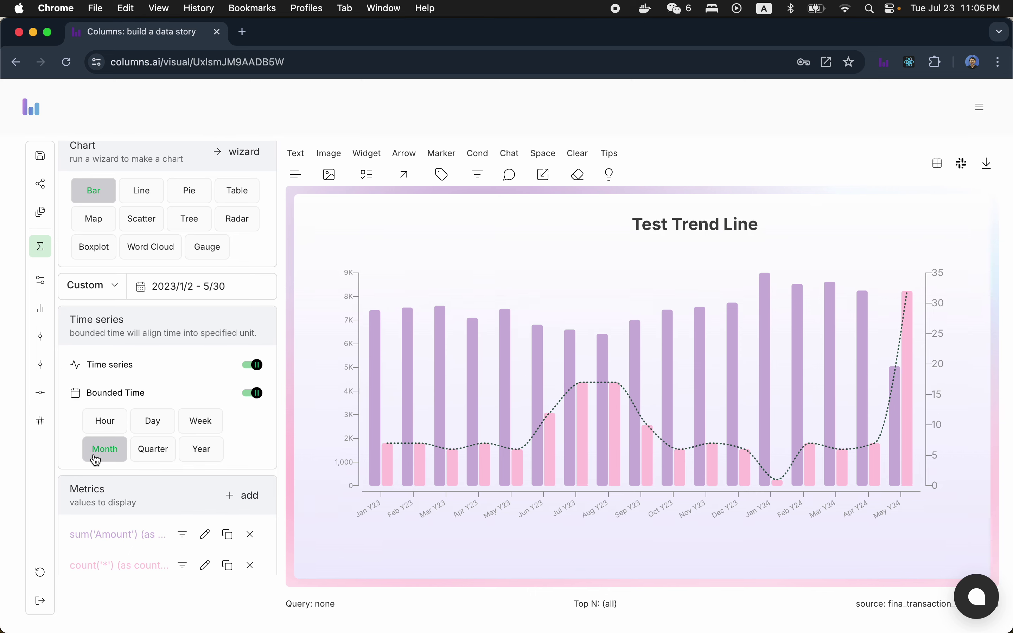
mouse_move(372, 392)
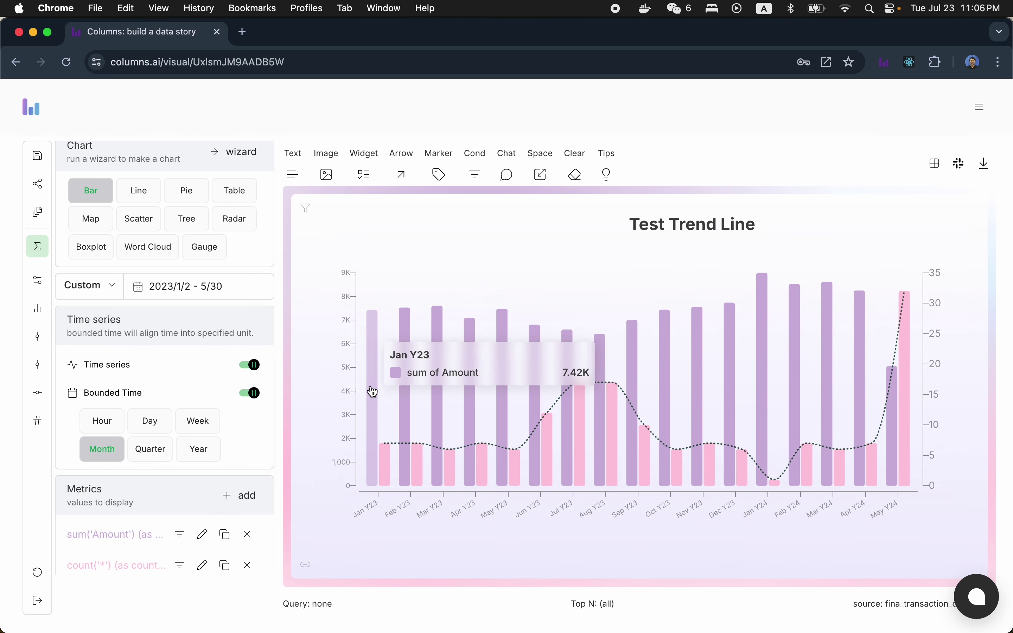
scroll(139, 469, "down", 1)
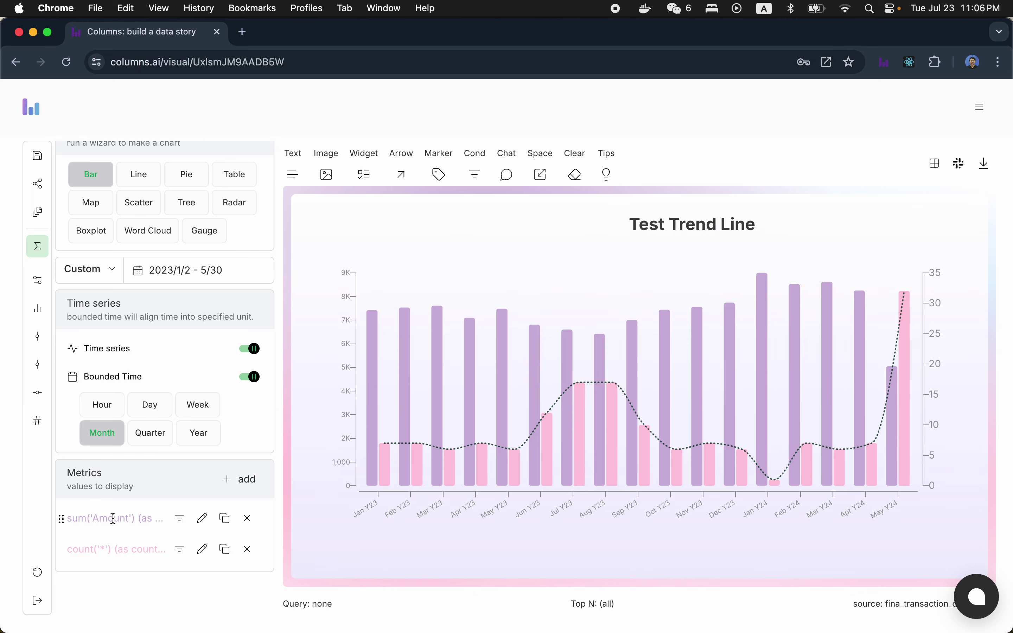
left_click_drag(79, 478, 129, 482)
left_click(159, 484)
scroll(163, 484, "down", 1)
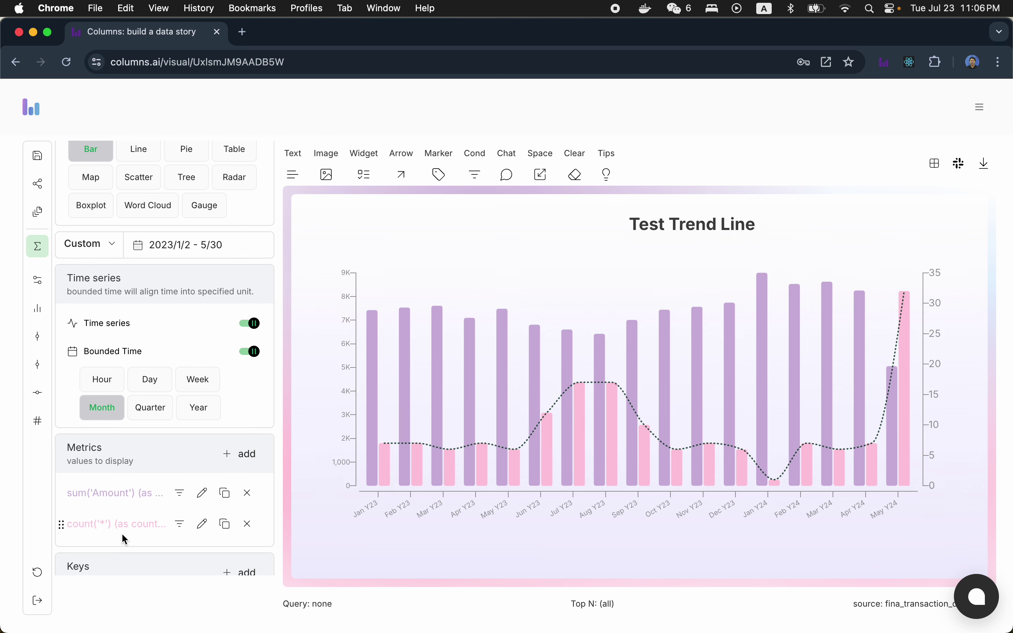
scroll(120, 533, "down", 3)
scroll(137, 485, "down", 1)
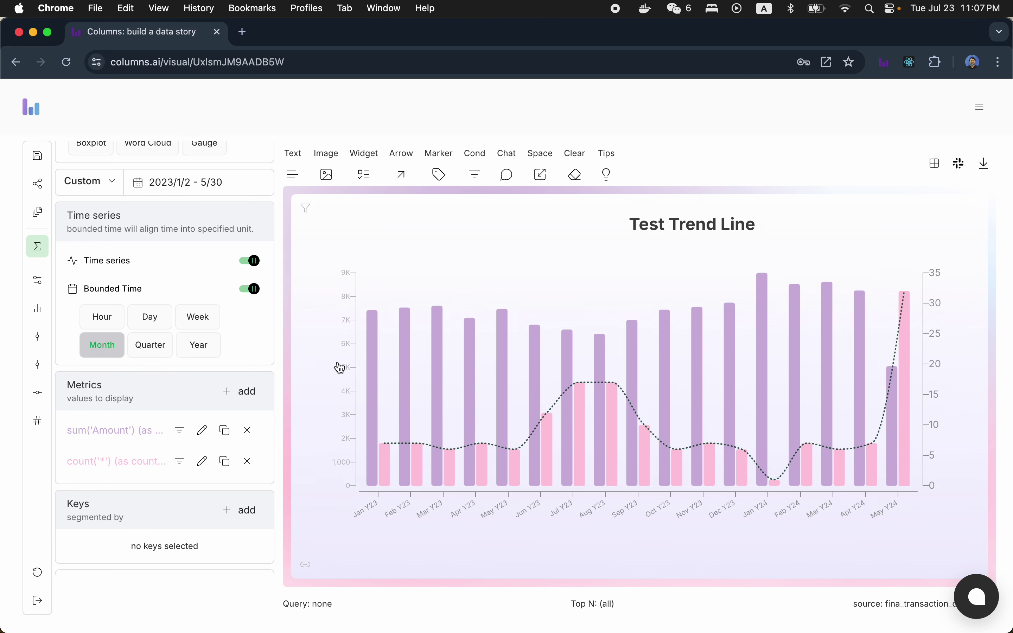
- Deselect rows.count under Second axis in Metric settings to remove the count series
left_click(38, 310)
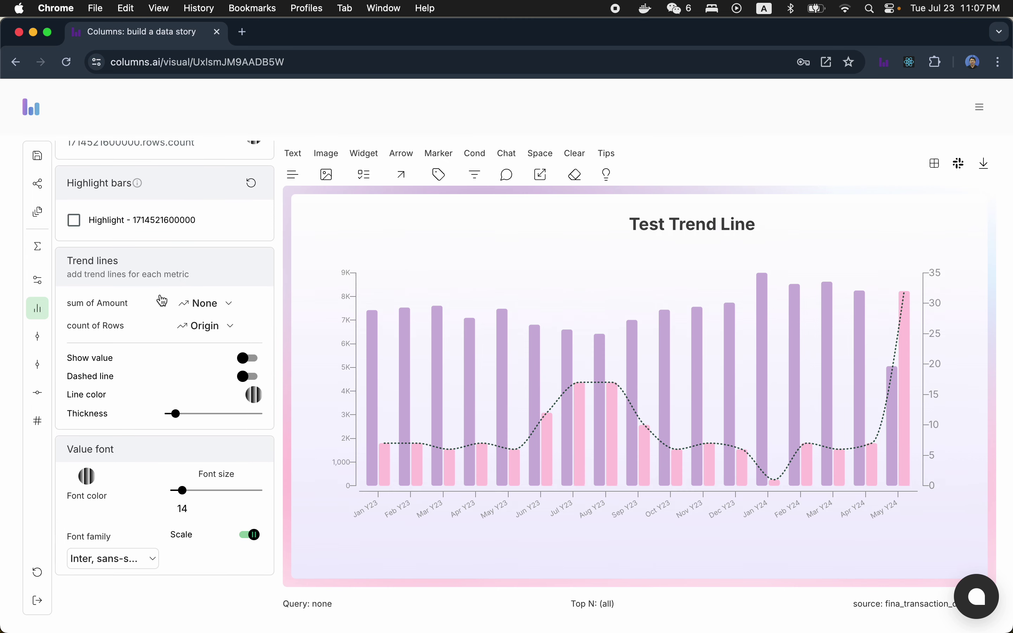
scroll(127, 338, "up", 6)
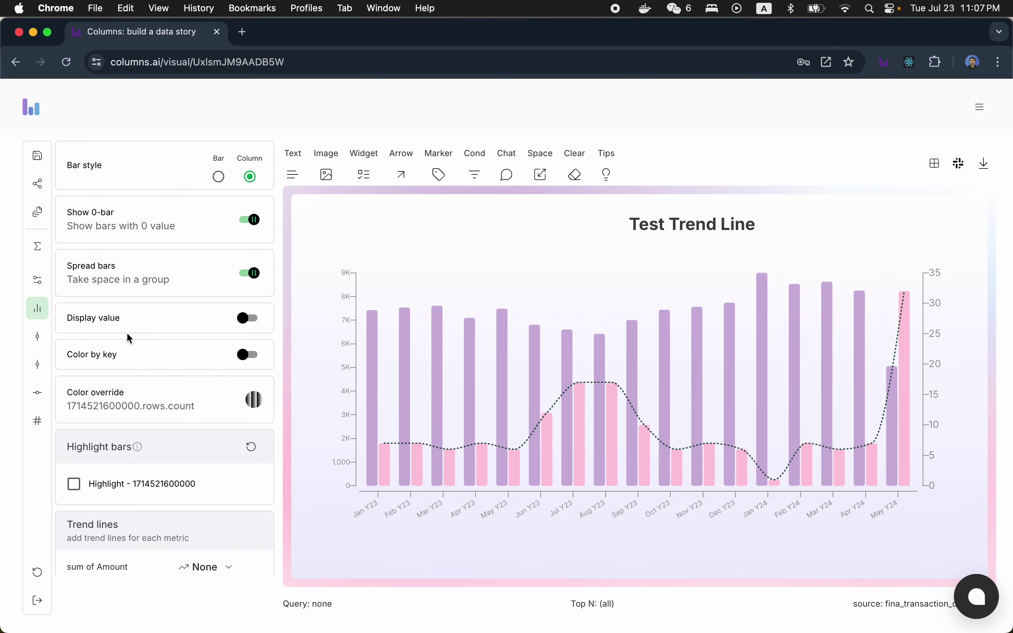
left_click(39, 424)
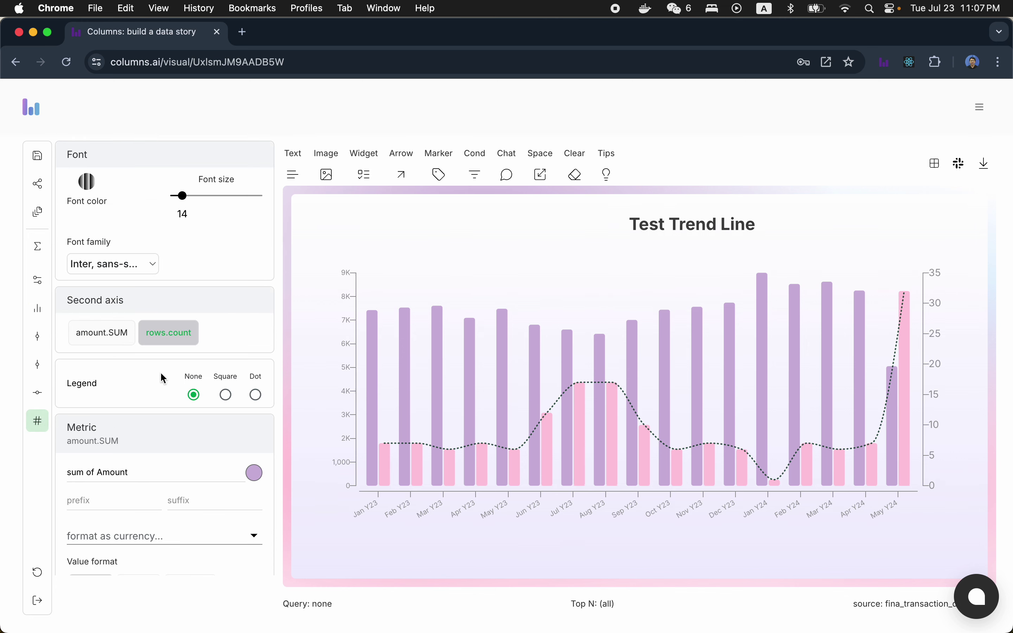
left_click(165, 338)
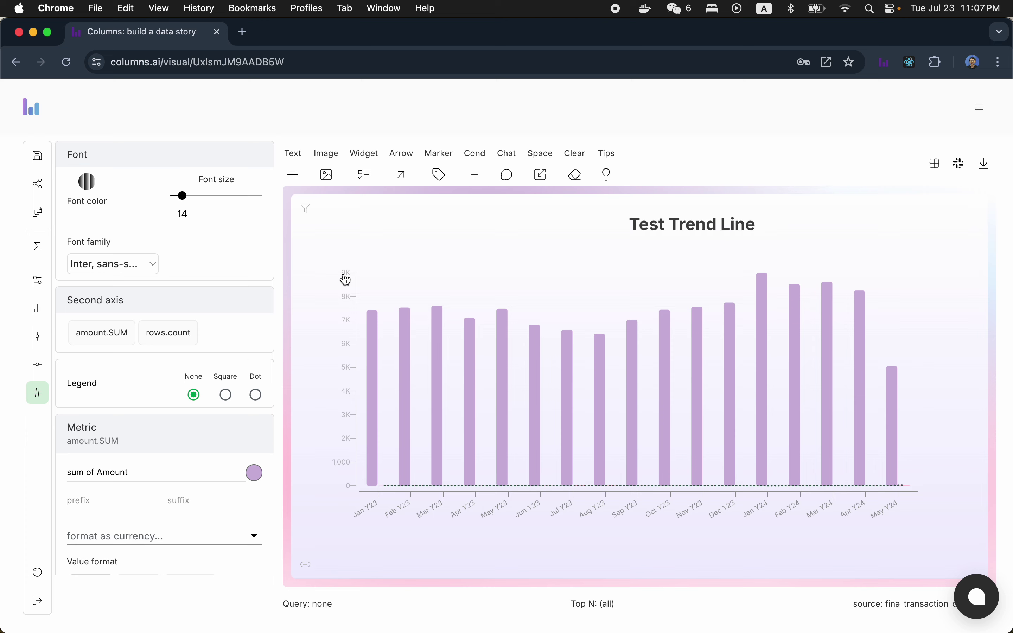
- Set the y-axis tick label font size to 14
left_click(348, 366)
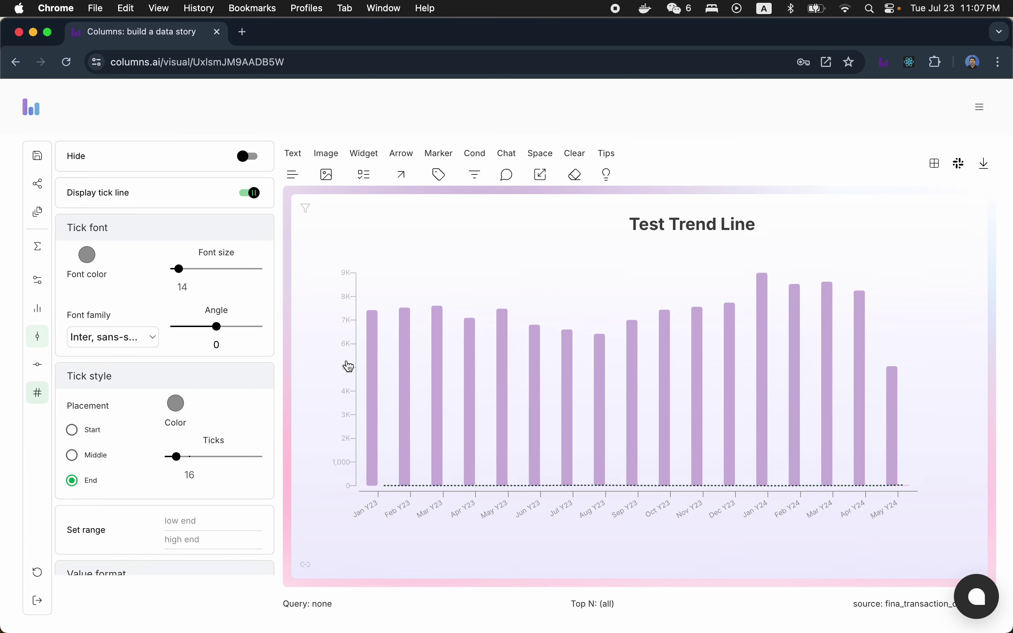
left_click(181, 271)
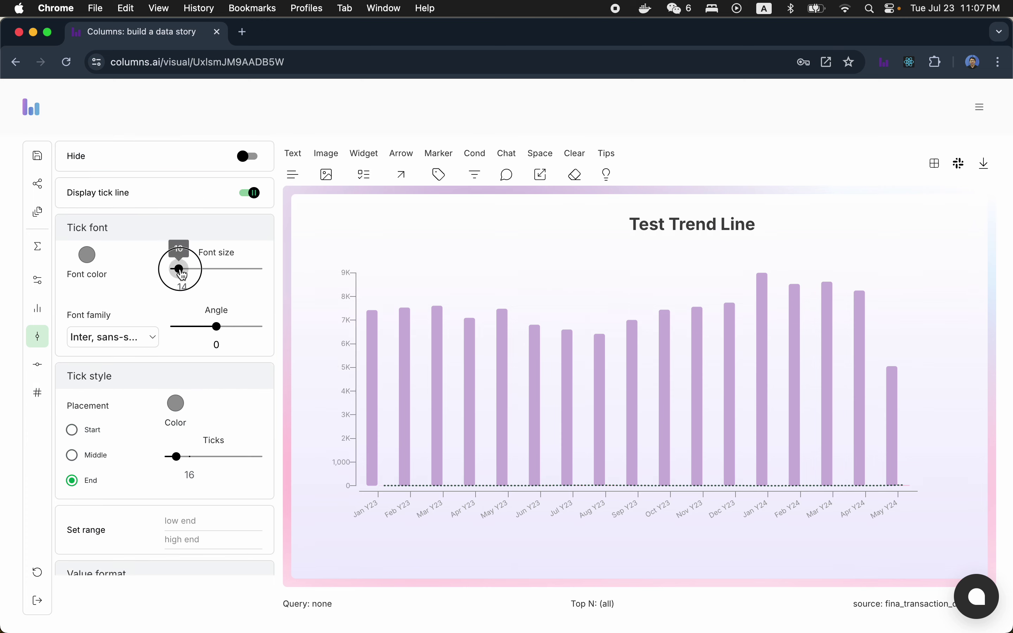
left_click_drag(181, 271, 185, 270)
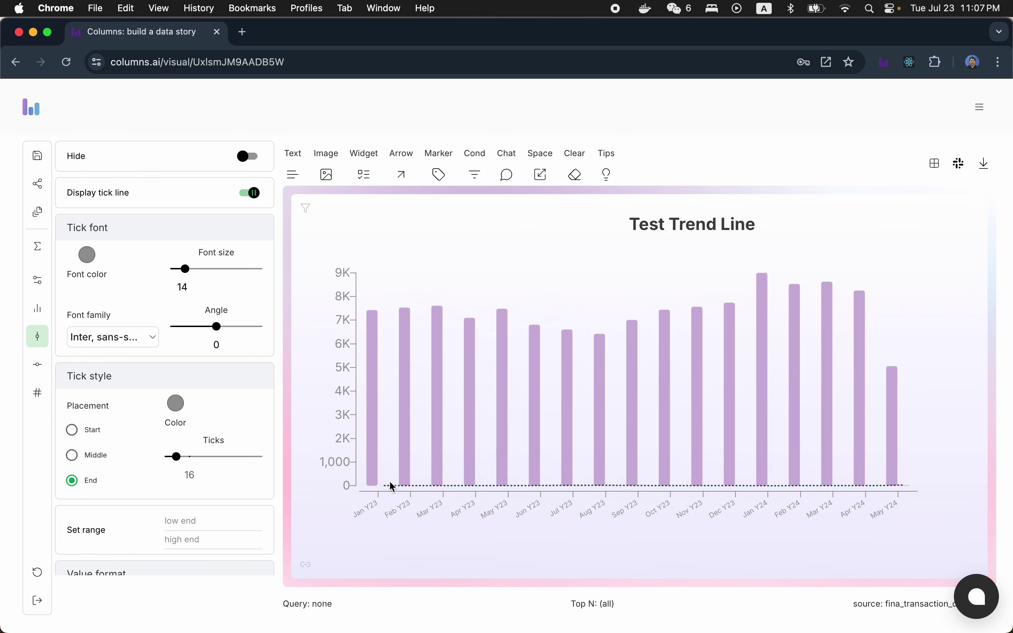
- Select rows.count under Second axis again and scroll to its value format options
left_click(37, 392)
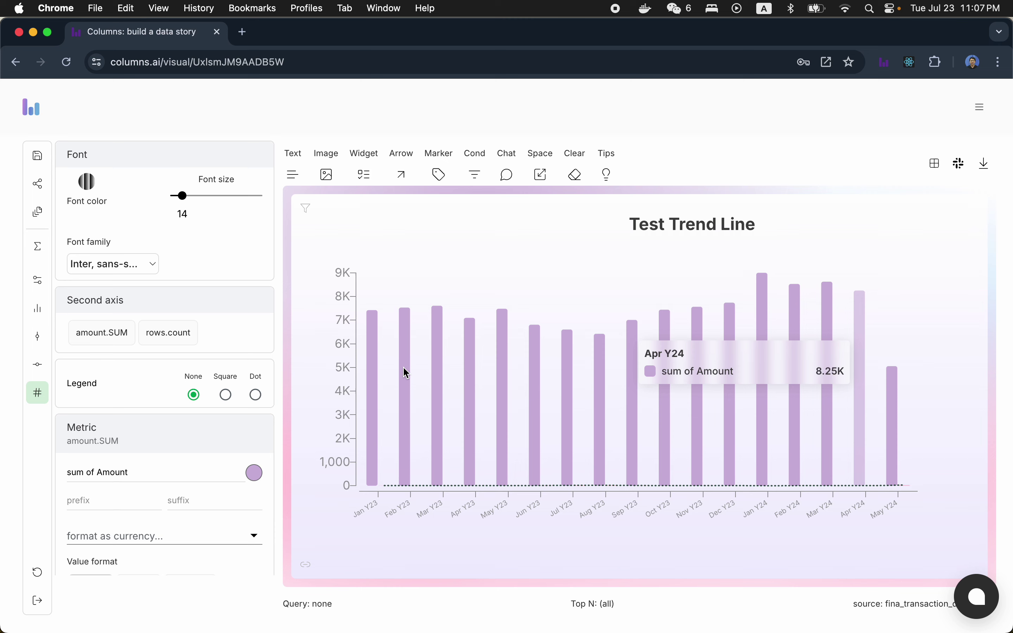
left_click(172, 340)
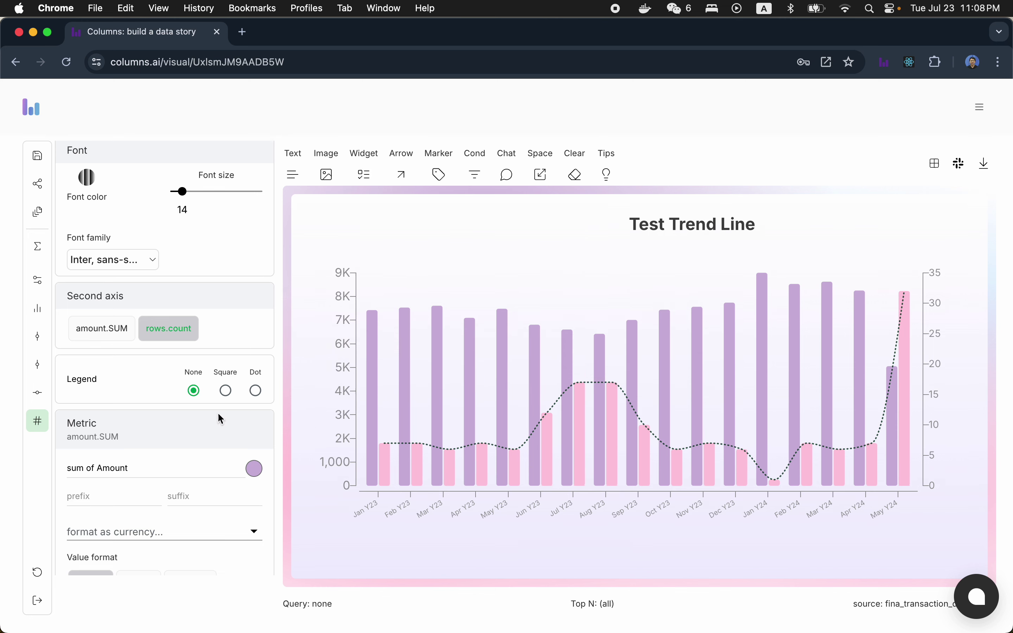
scroll(218, 414, "down", 1)
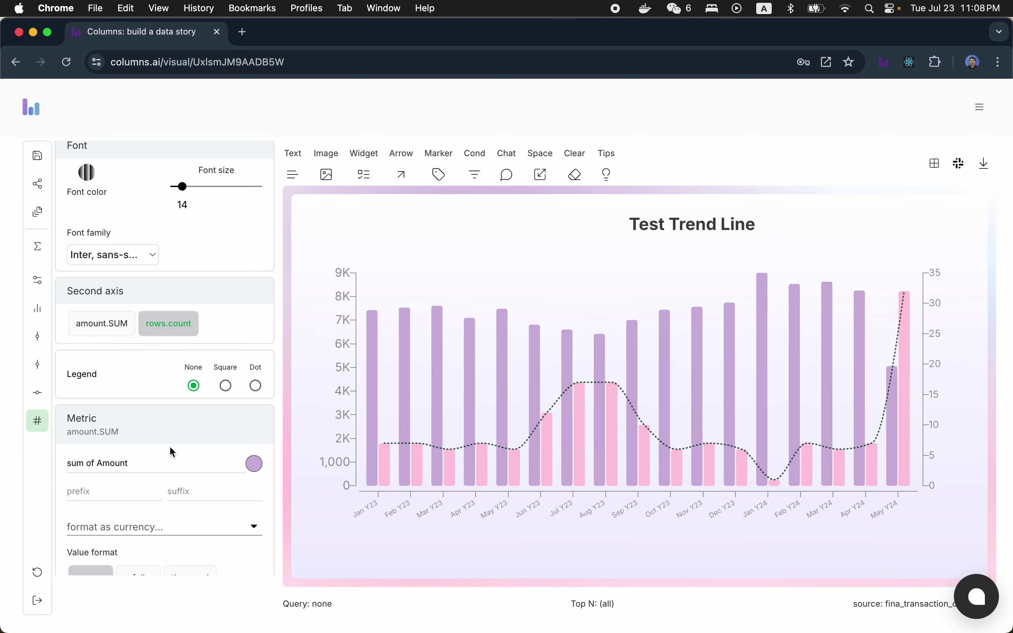
scroll(151, 475, "down", 5)
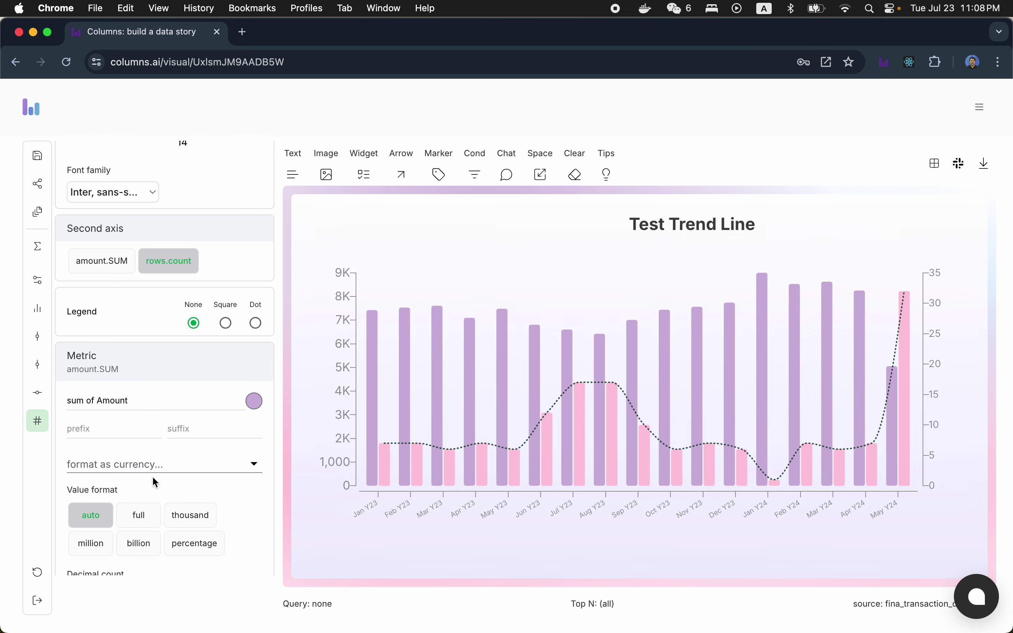
scroll(154, 476, "down", 3)
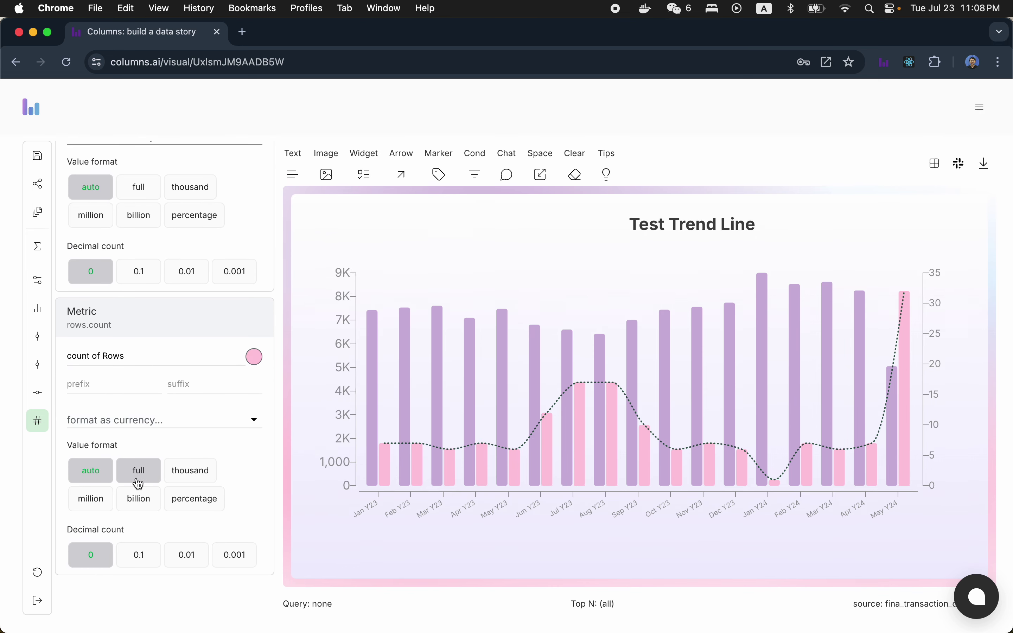
- Preview the count of Rows trend line as a moving Average
left_click(38, 308)
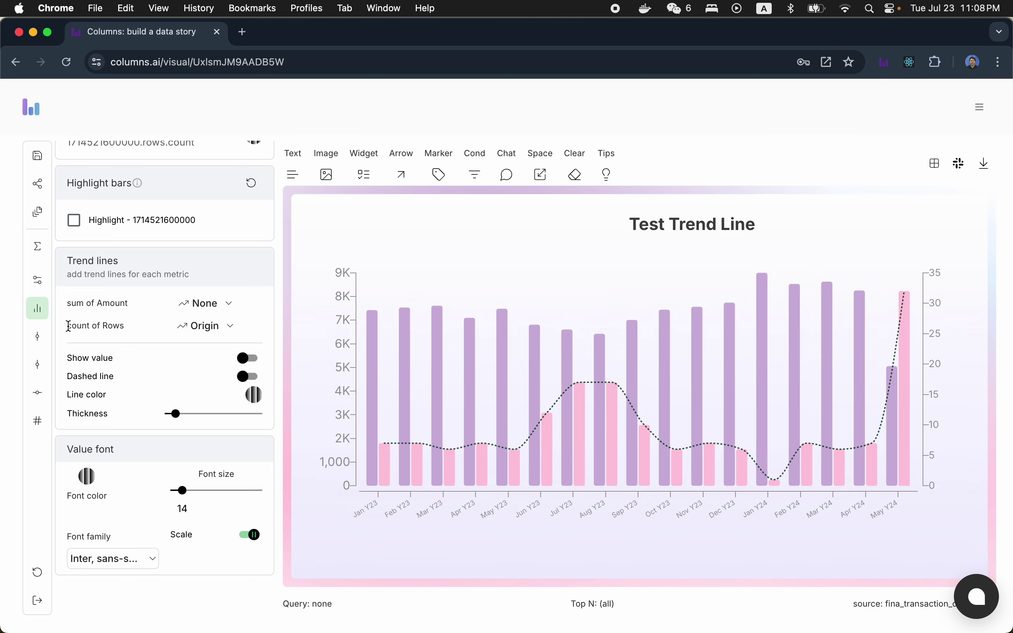
left_click_drag(69, 326, 124, 301)
left_click_drag(76, 327, 72, 302)
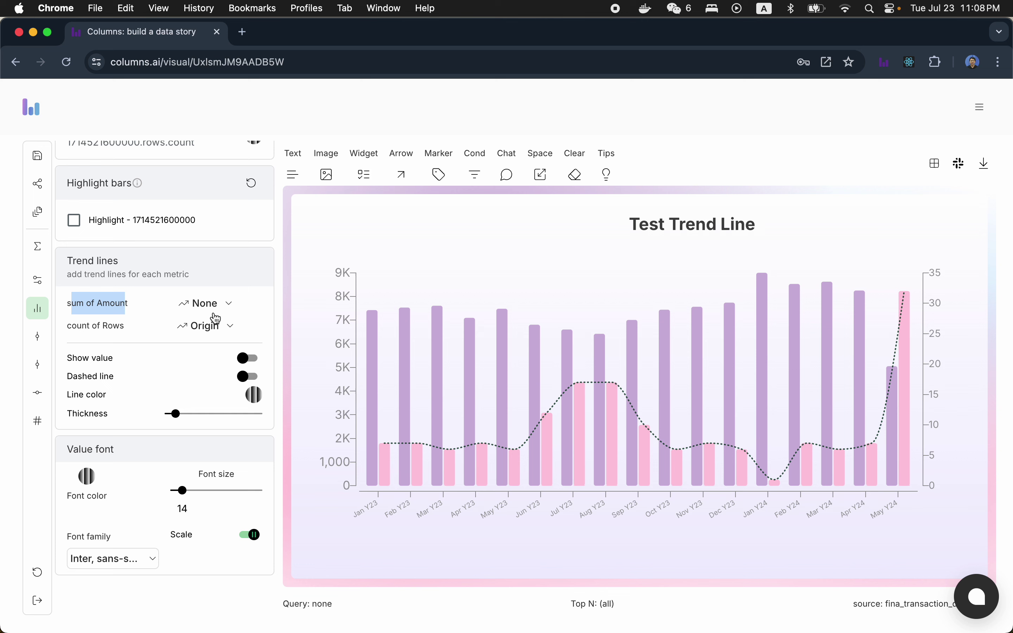
left_click(226, 328)
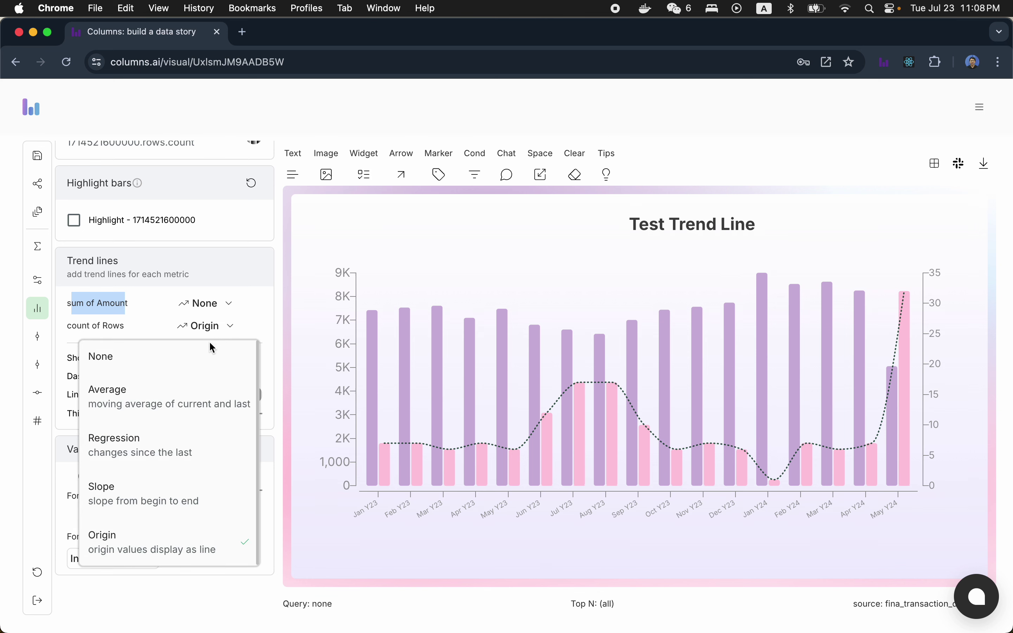
left_click(161, 402)
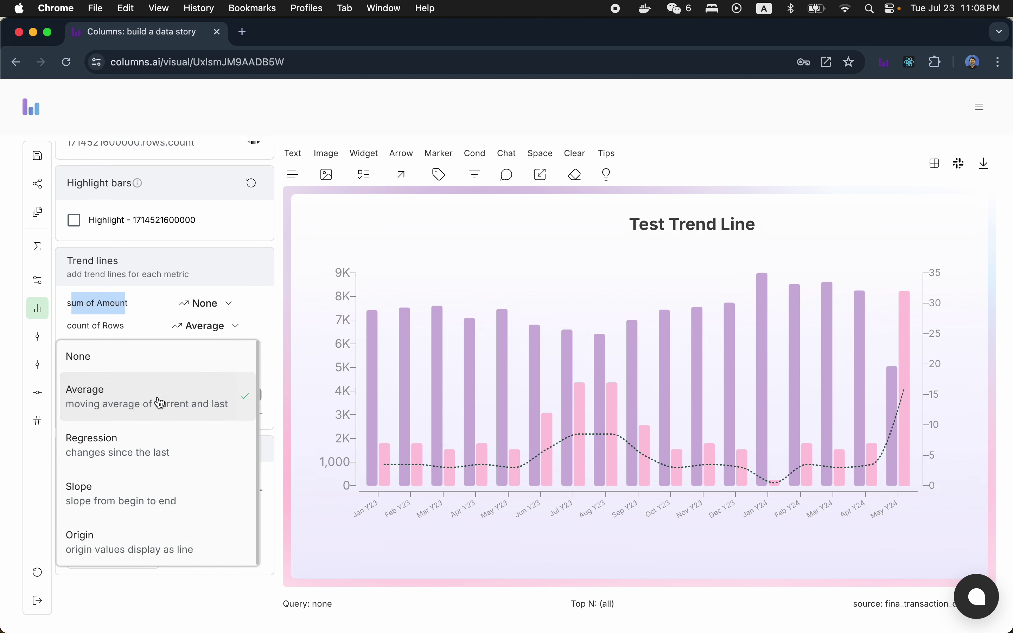
left_click(221, 330)
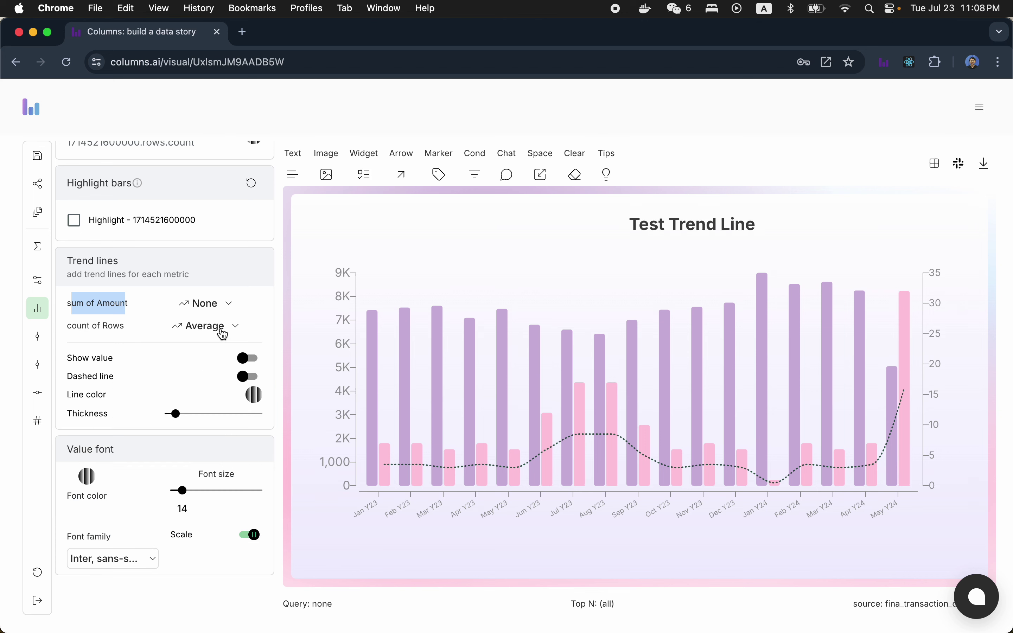
- Try Regression and Slope for the count trend line, then settle on Origin
left_click(227, 335)
left_click(121, 448)
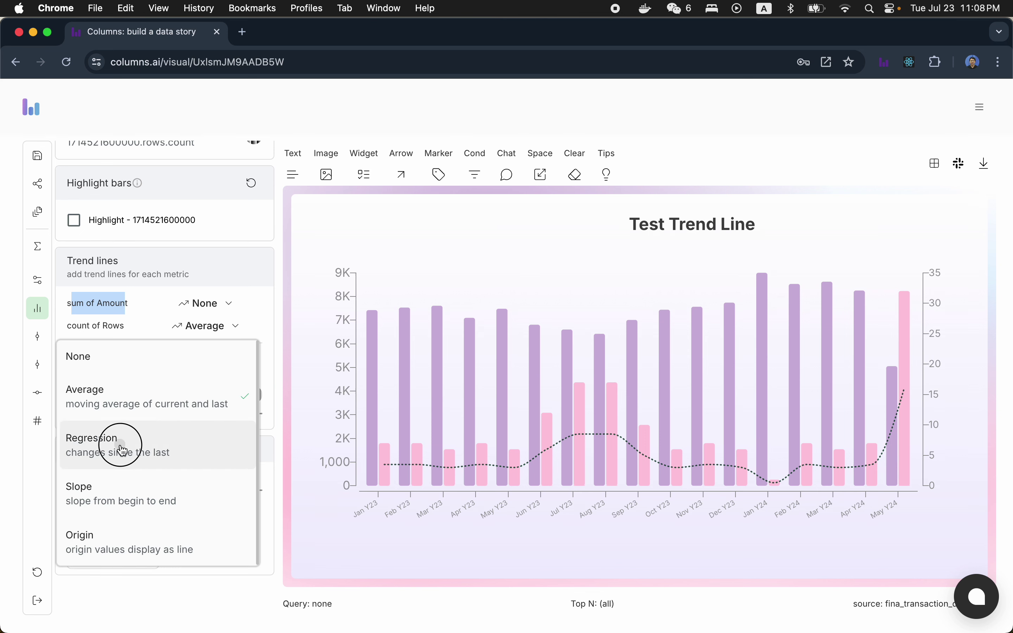
left_click(133, 497)
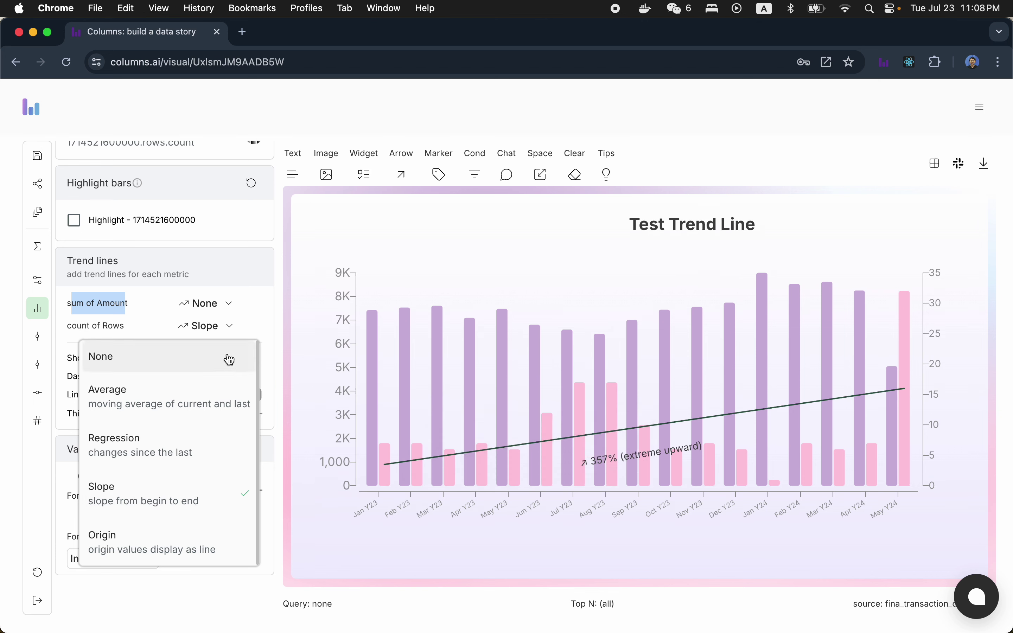
left_click(219, 331)
left_click(219, 331)
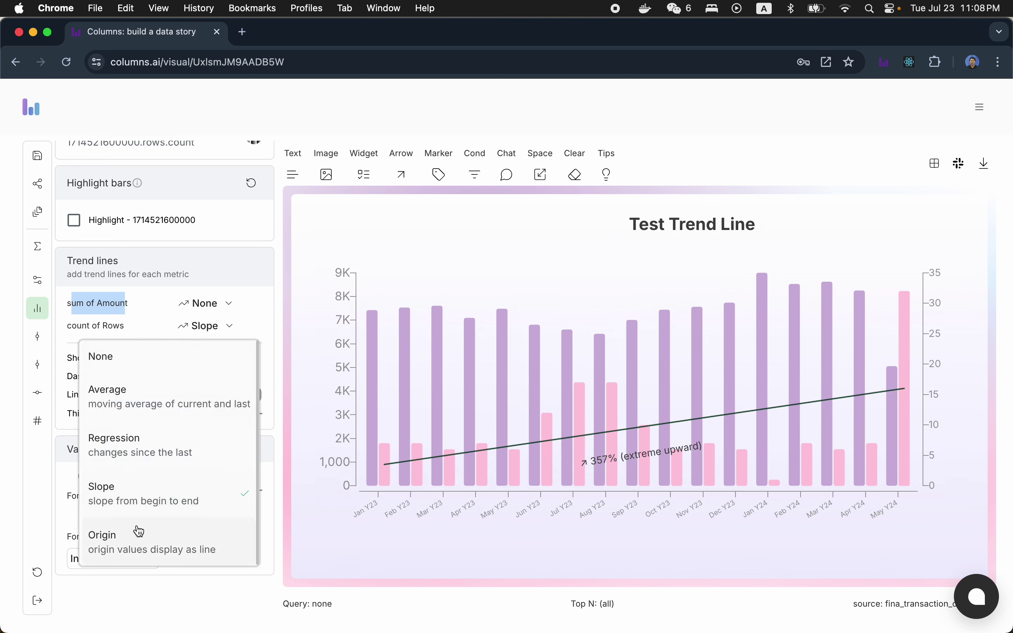
left_click(152, 553)
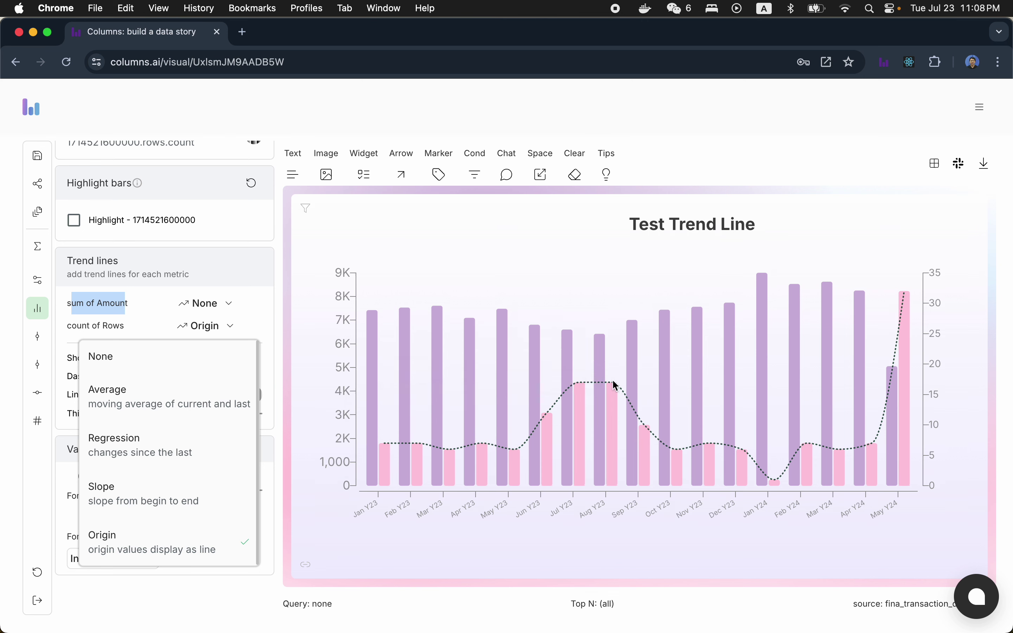
left_click(262, 268)
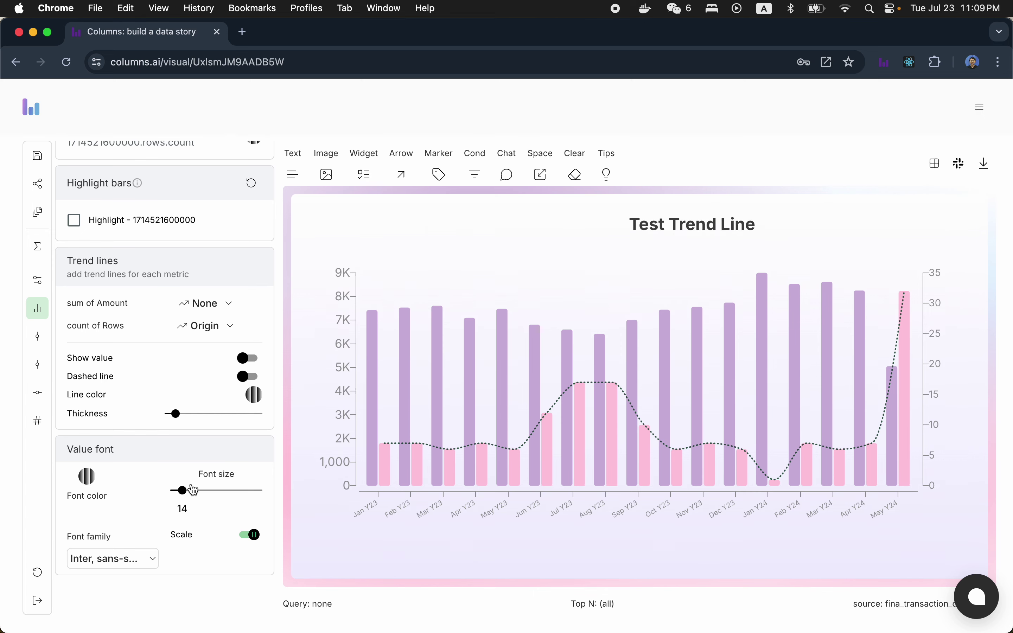
- Show values on the count trend line and set the rows.count decimal count to 0
left_click(250, 358)
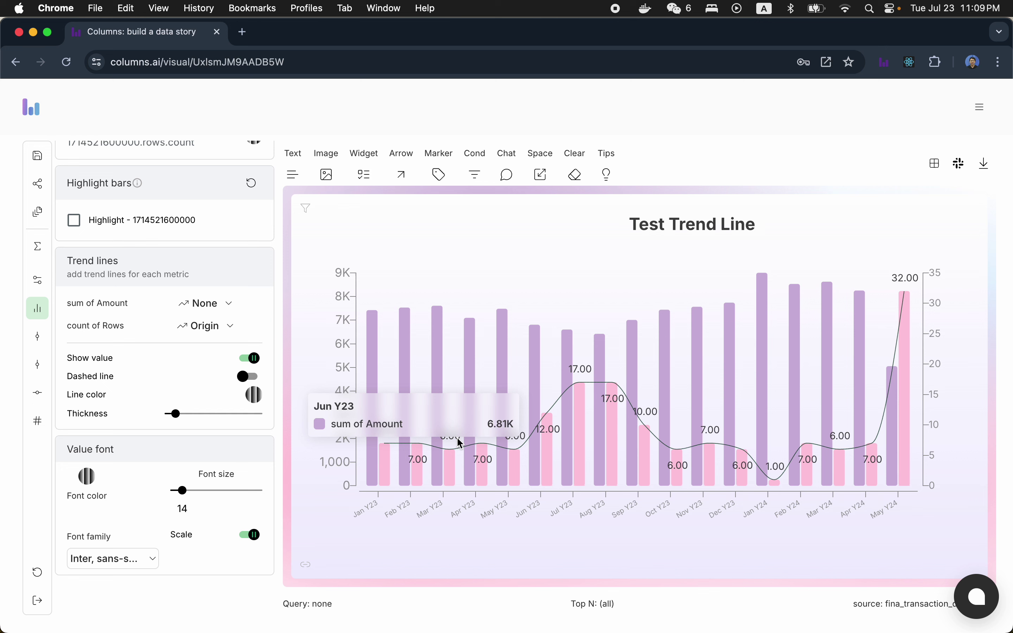
left_click(33, 428)
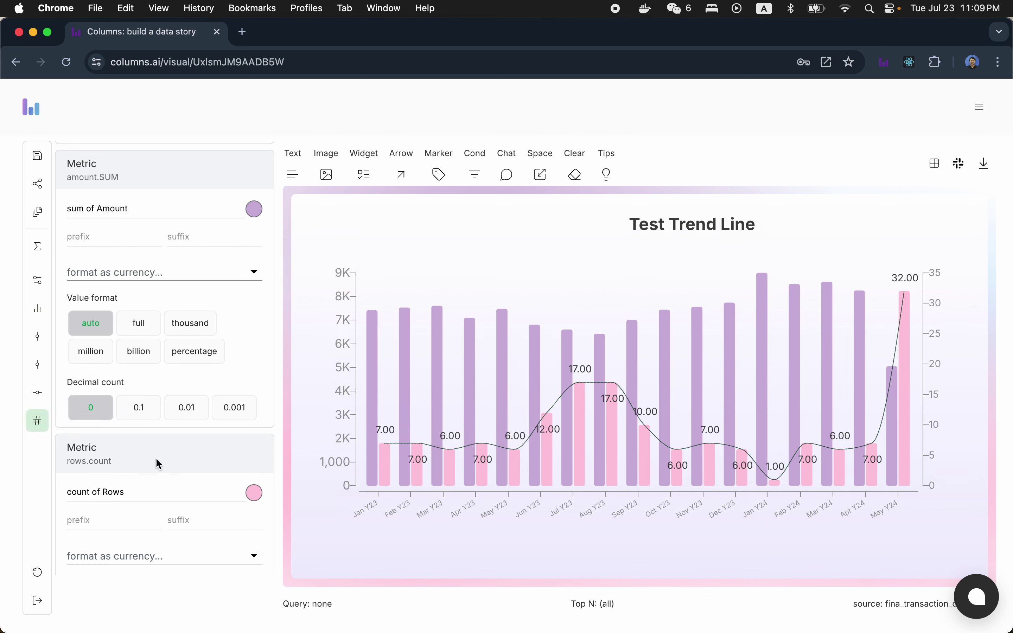
scroll(157, 465, "down", 4)
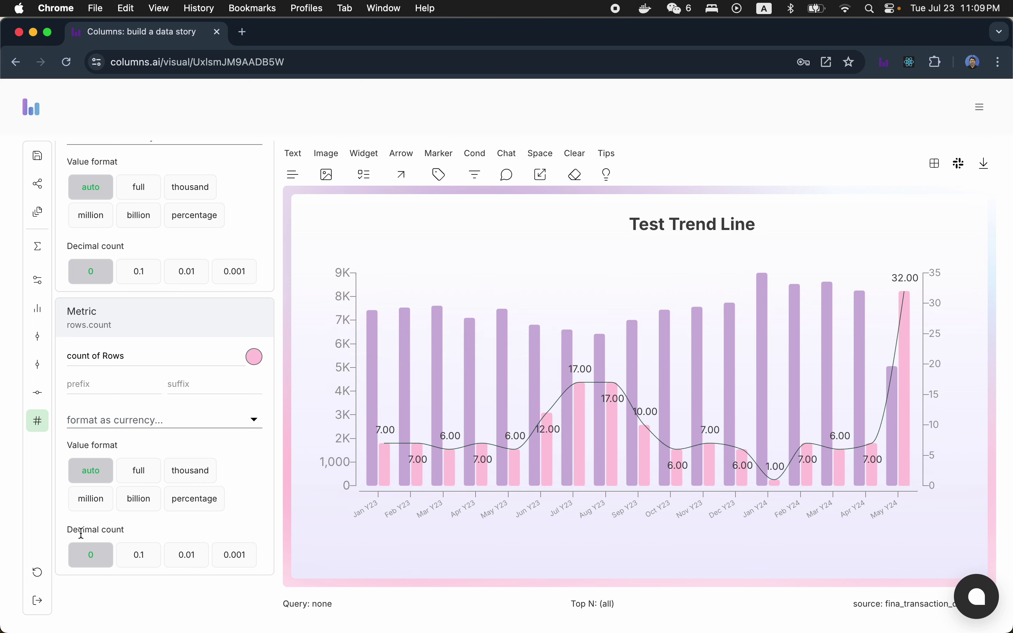
left_click(138, 561)
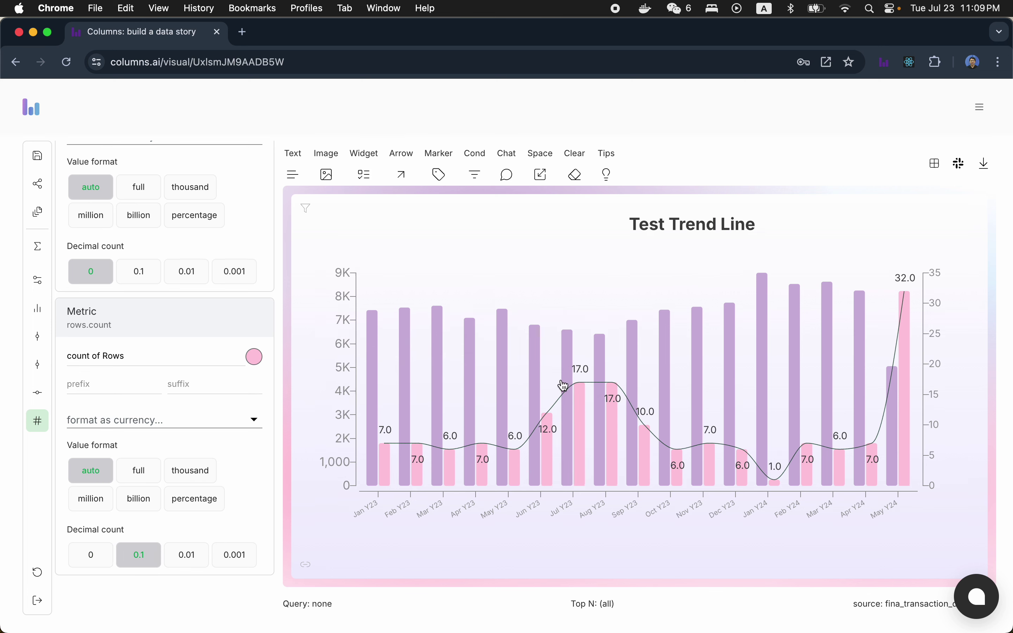
left_click(179, 569)
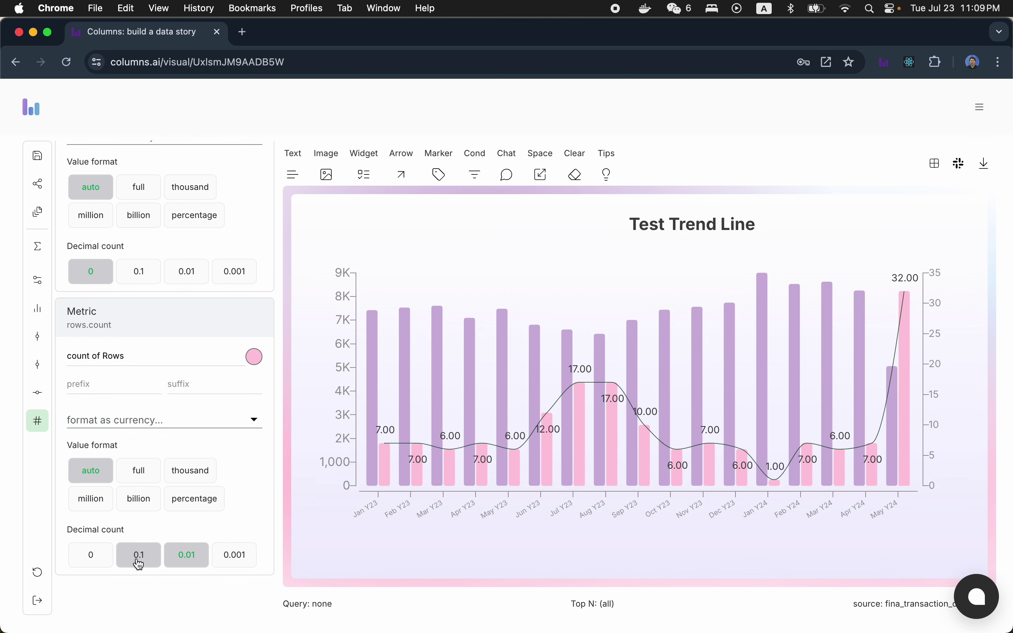
left_click(138, 563)
left_click(90, 554)
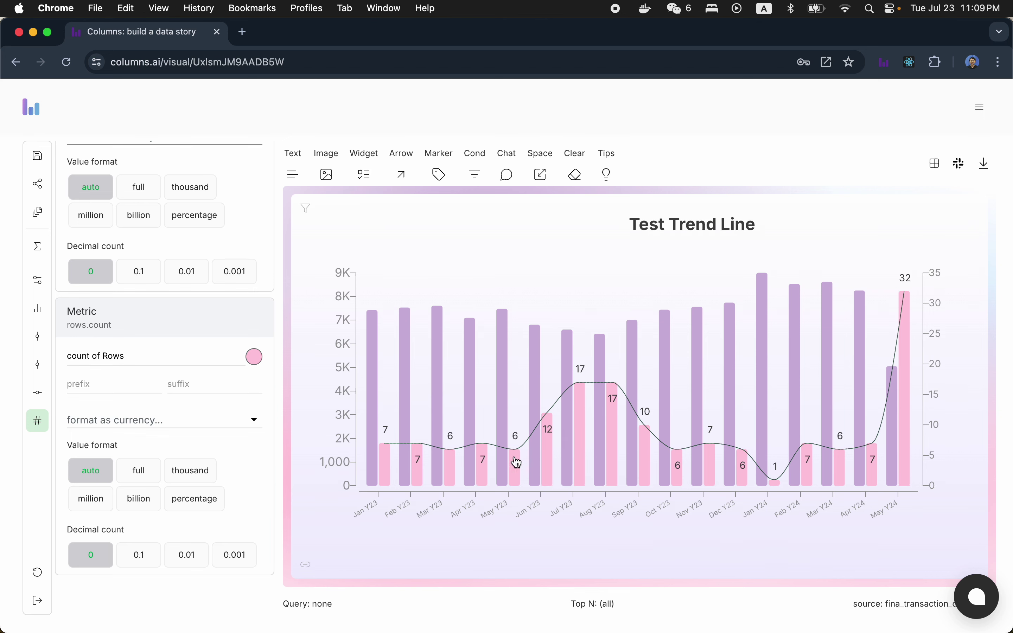
mouse_move(606, 471)
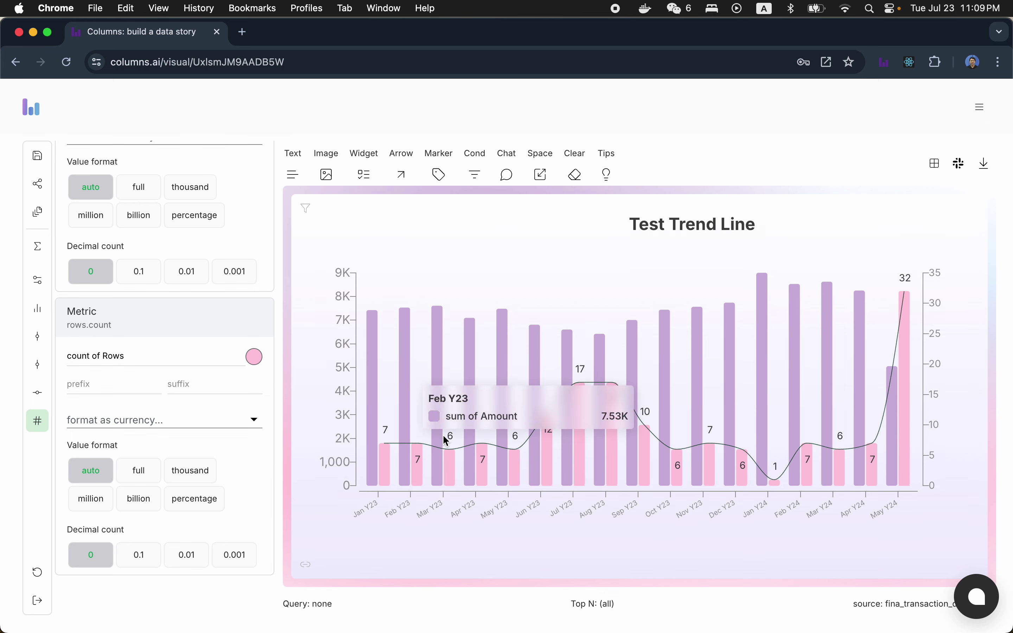
- Colour the count trend line indigo #3F51B5 and increase its thickness
left_click(38, 311)
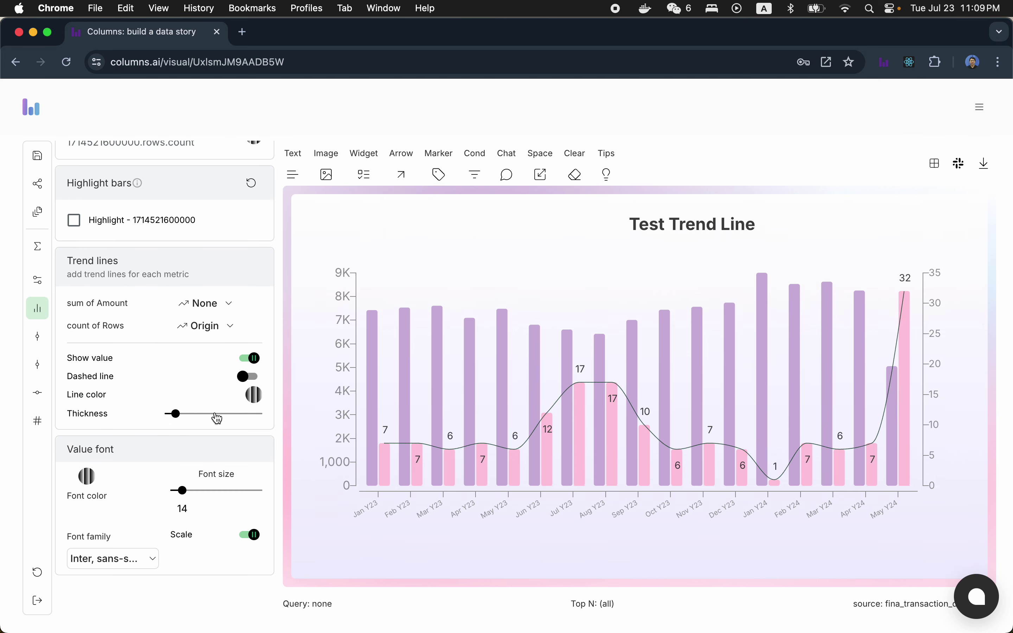
left_click(256, 400)
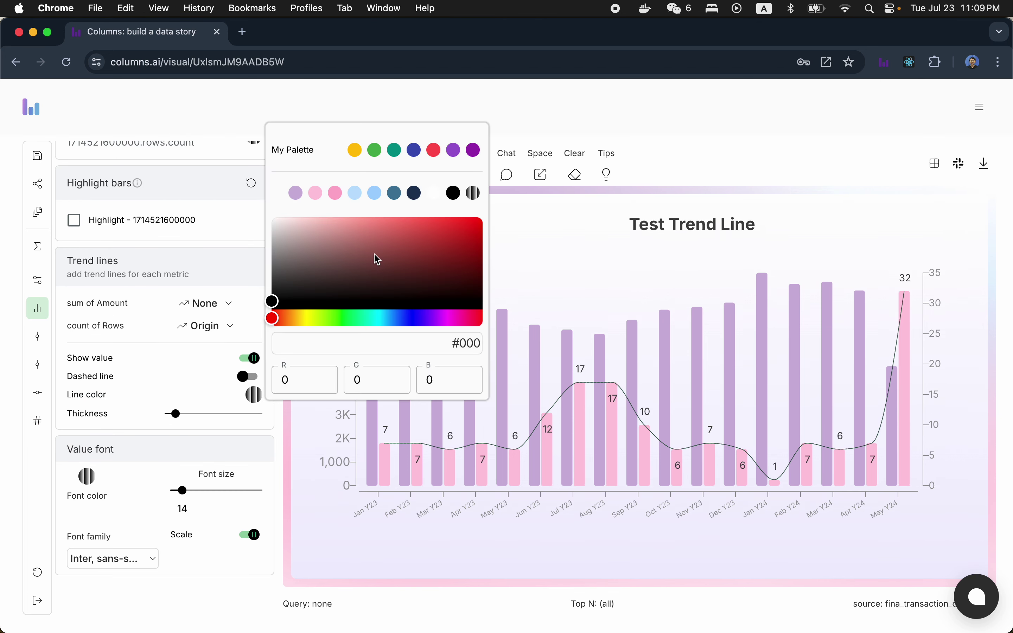
left_click(395, 194)
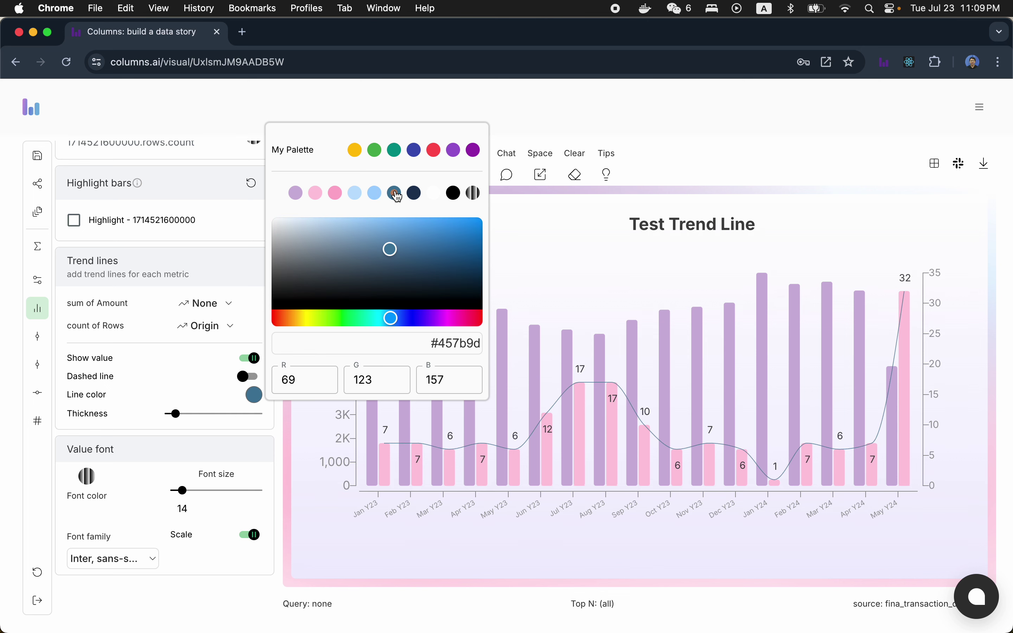
left_click(415, 150)
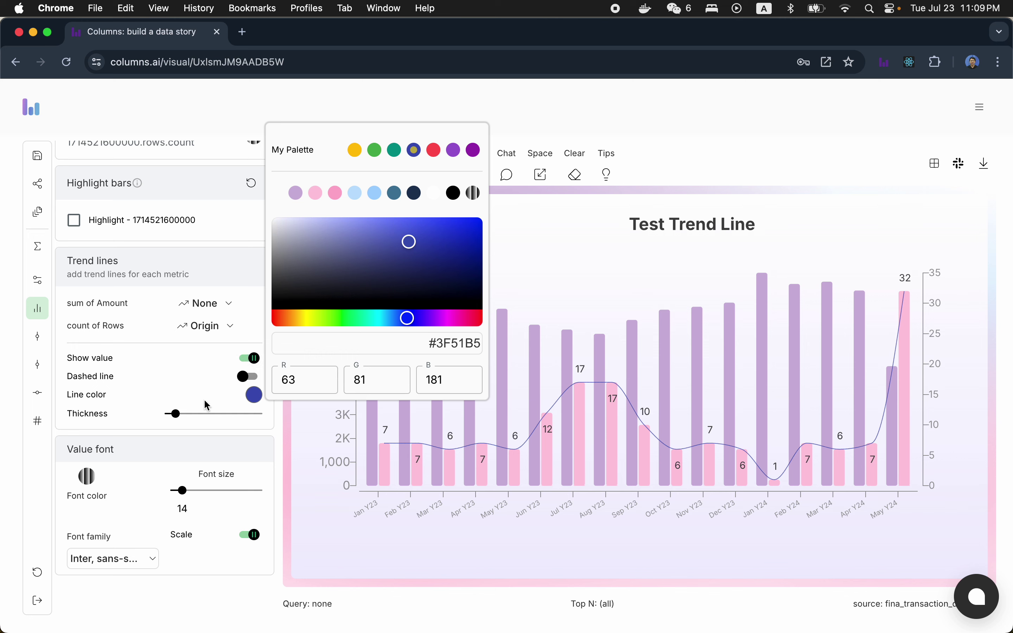
left_click_drag(176, 415, 197, 420)
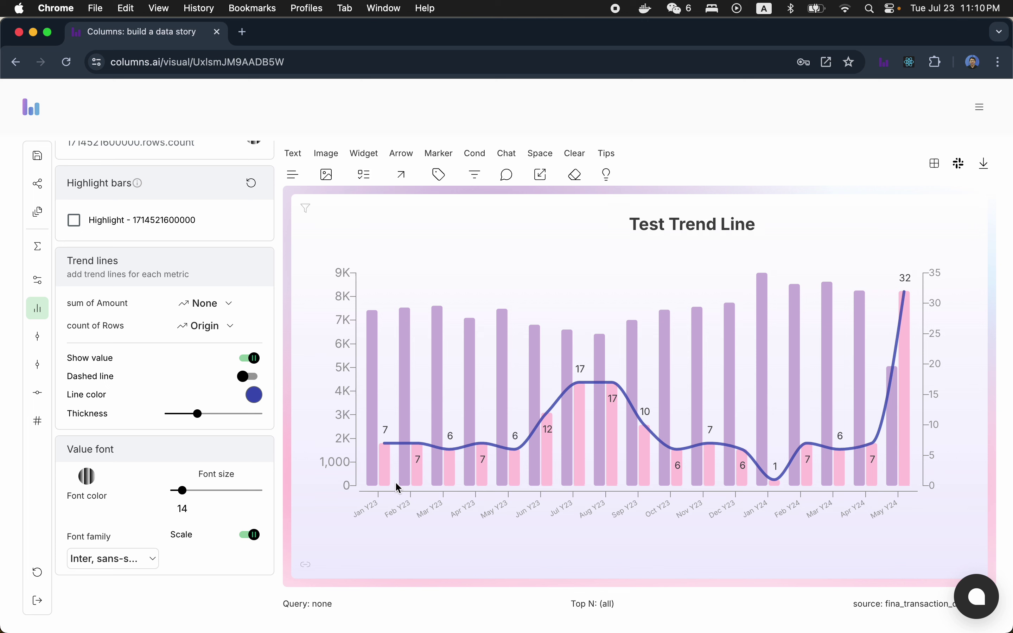
mouse_move(390, 475)
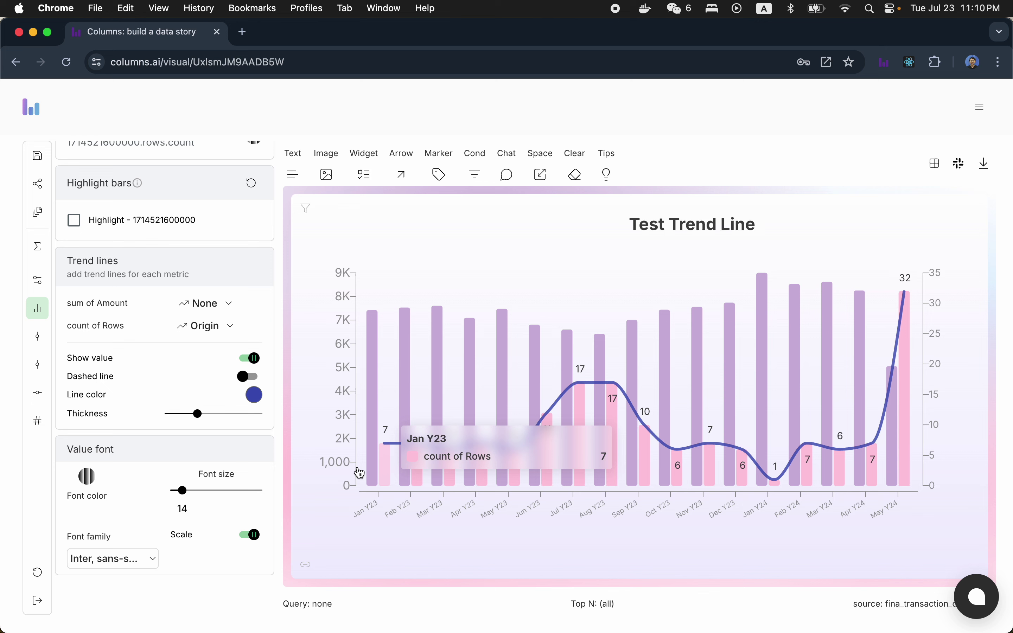
- Open the canvas background colour options, then close them without changes
left_click(37, 424)
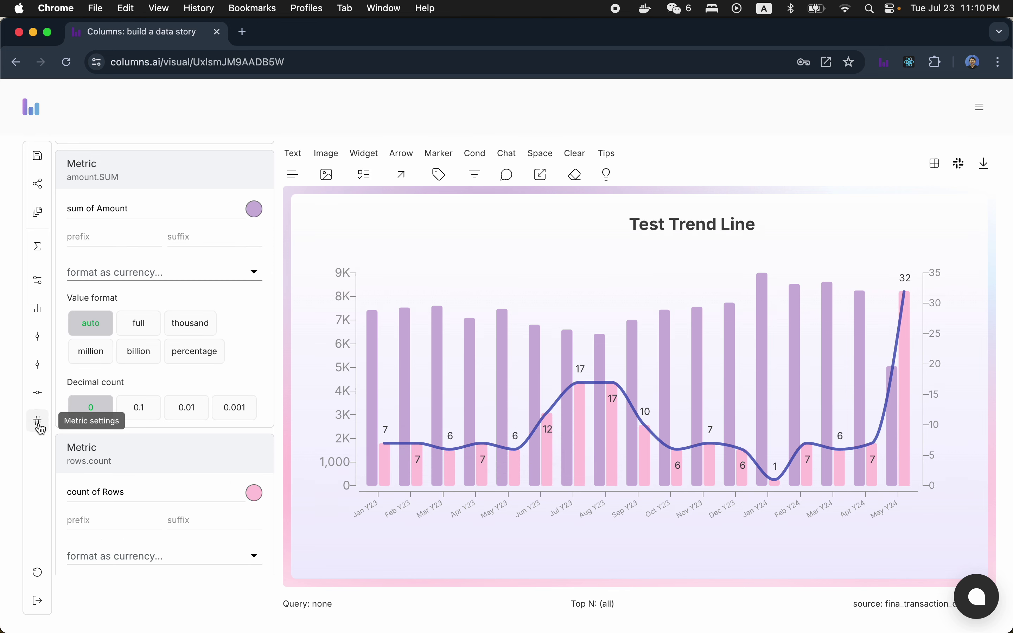
scroll(192, 446, "down", 3)
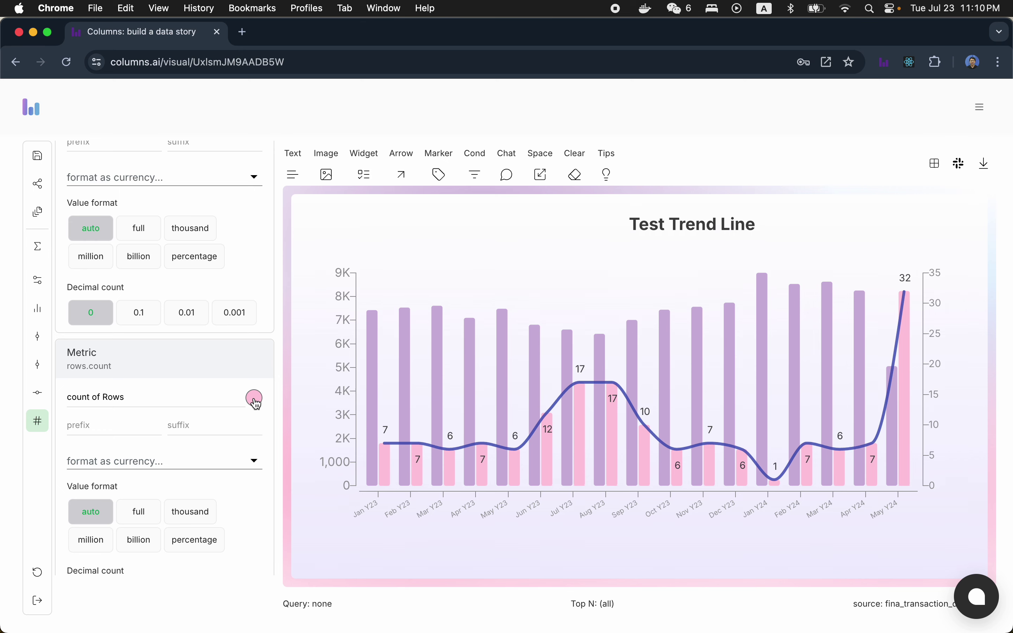
left_click(37, 280)
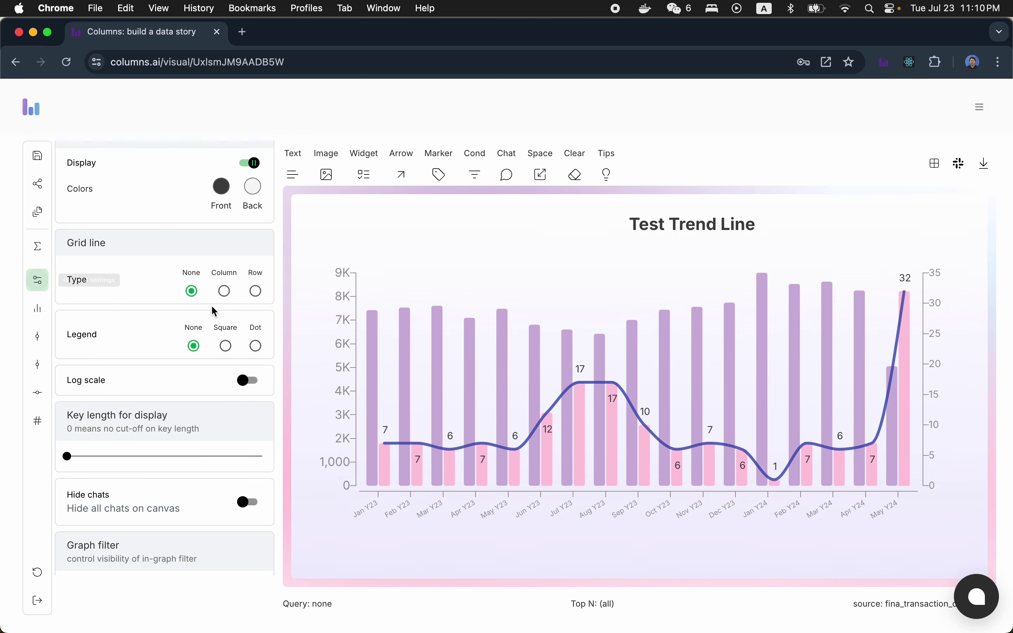
scroll(232, 375, "up", 5)
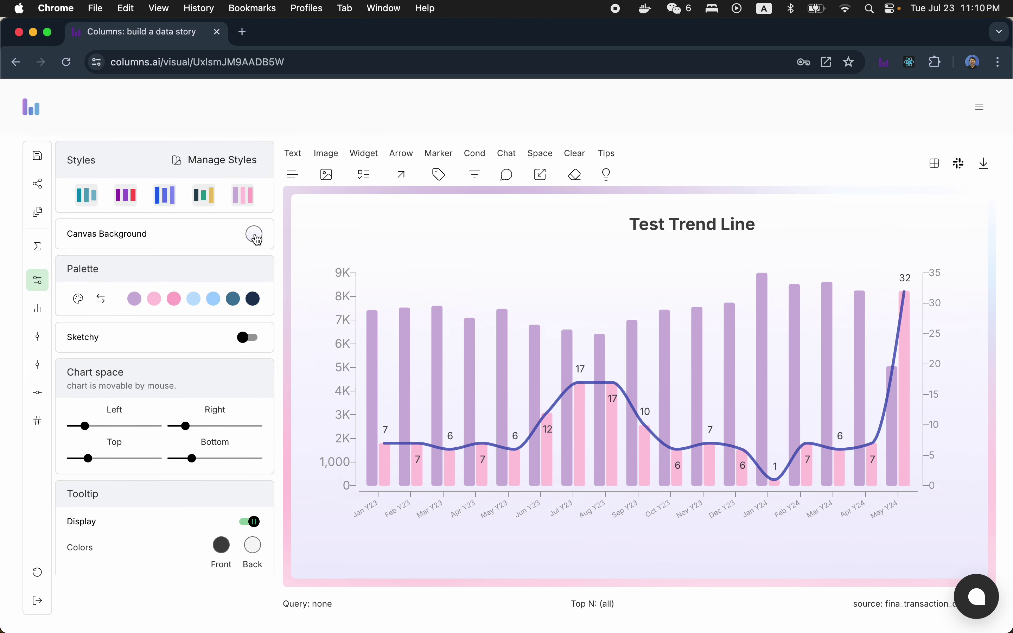
left_click(254, 235)
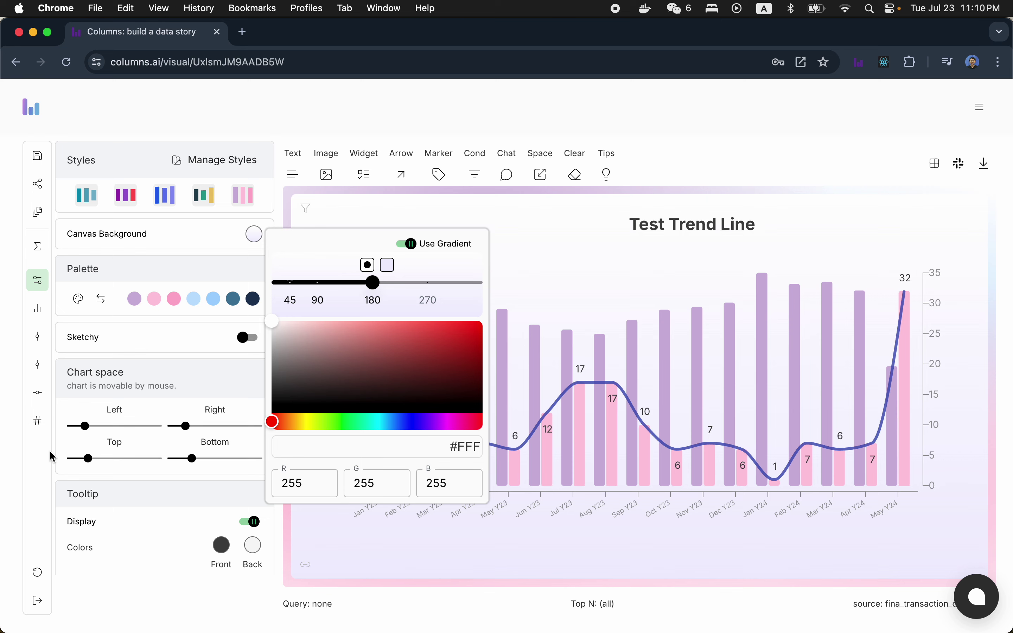
left_click(41, 437)
- Lighten the count of Rows series colour to near-white
left_click(38, 420)
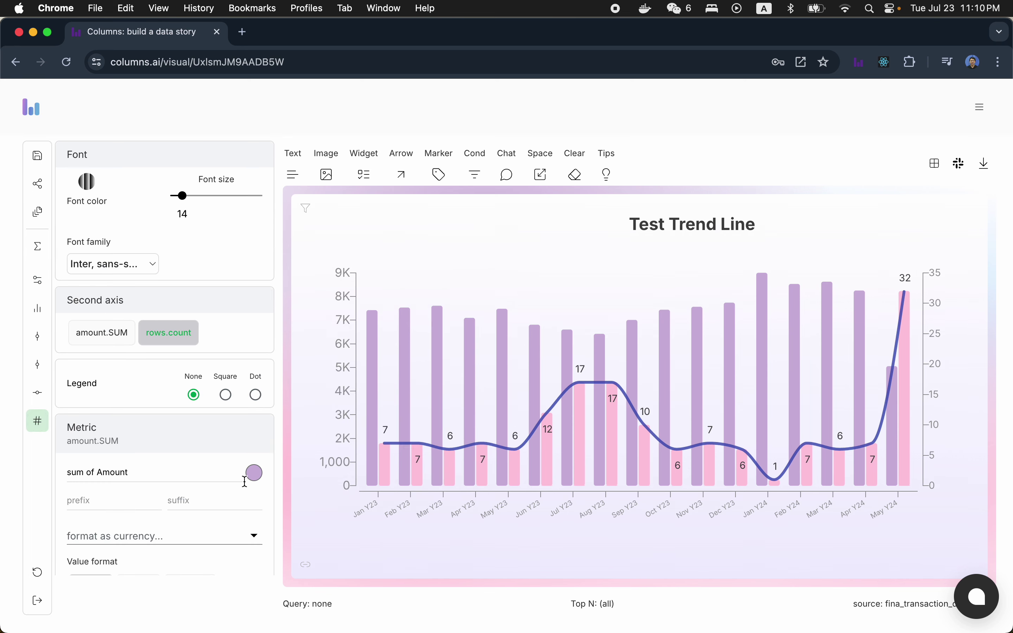
scroll(259, 486, "down", 10)
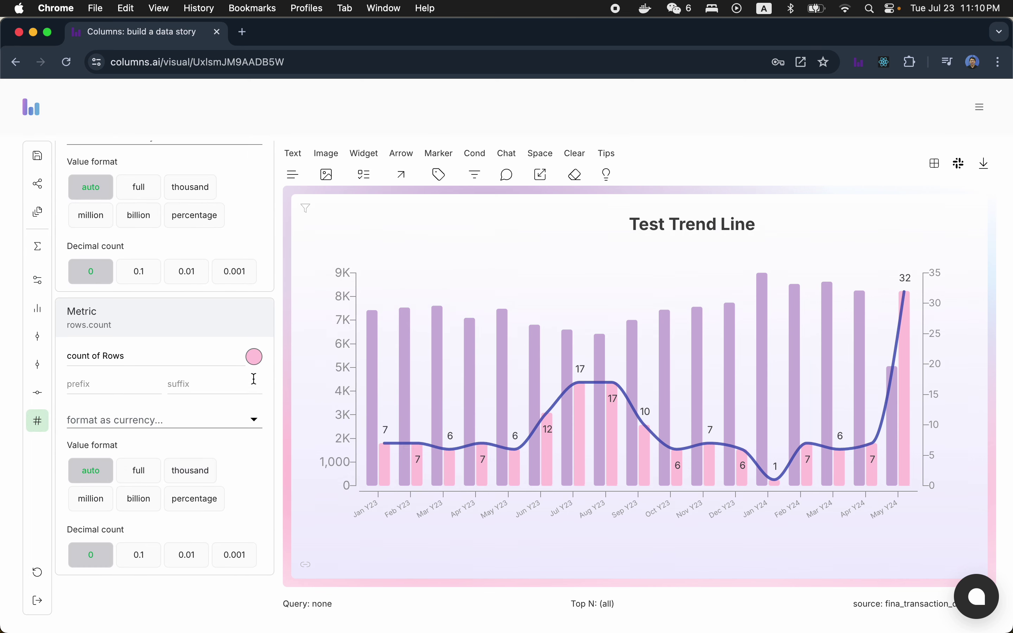
left_click(253, 357)
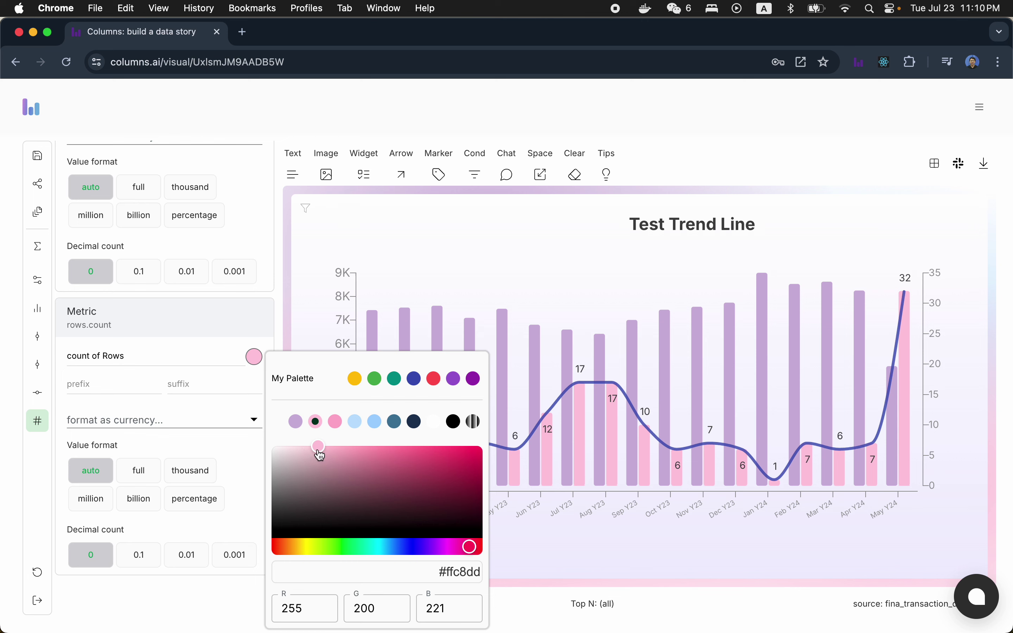
left_click_drag(319, 454, 278, 452)
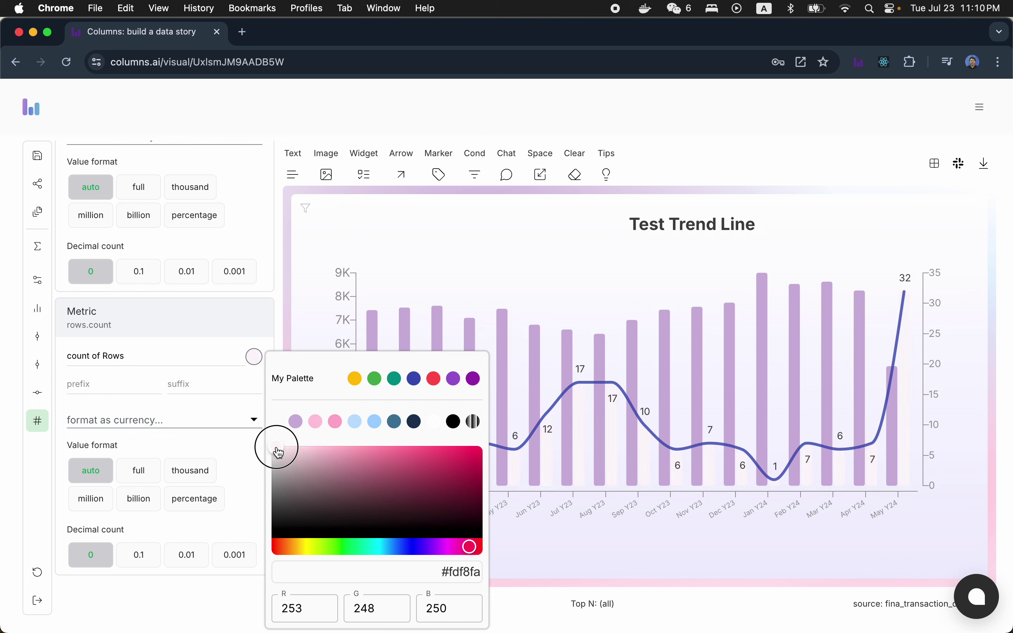
left_click(672, 563)
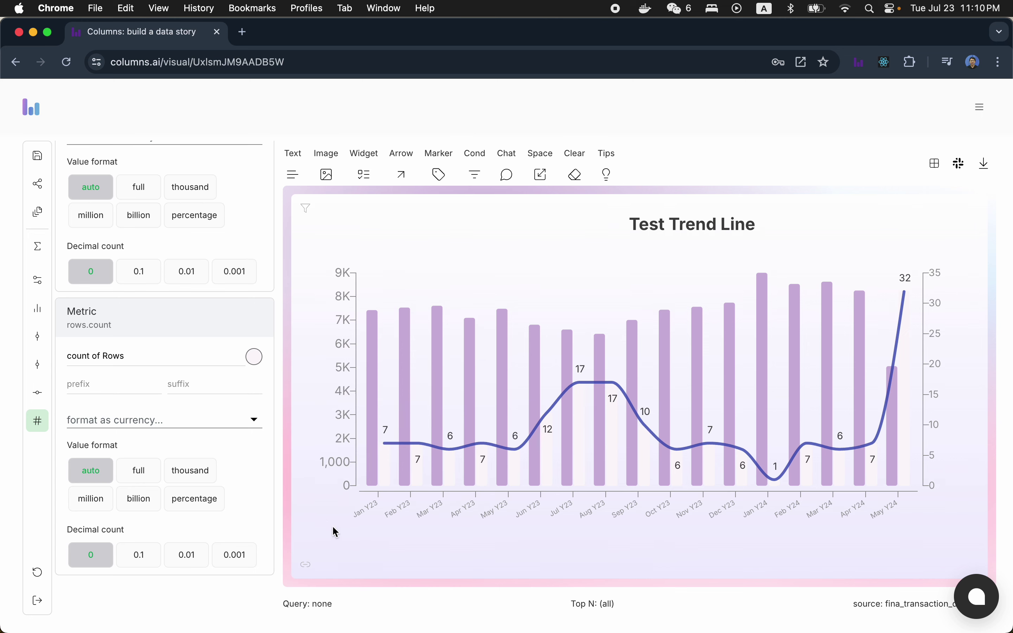
- Drag the Test Trend Line chart title to a slightly lower position
mouse_move(649, 235)
left_mouse_down()
mouse_move(604, 237)
mouse_move(658, 235)
left_mouse_up()
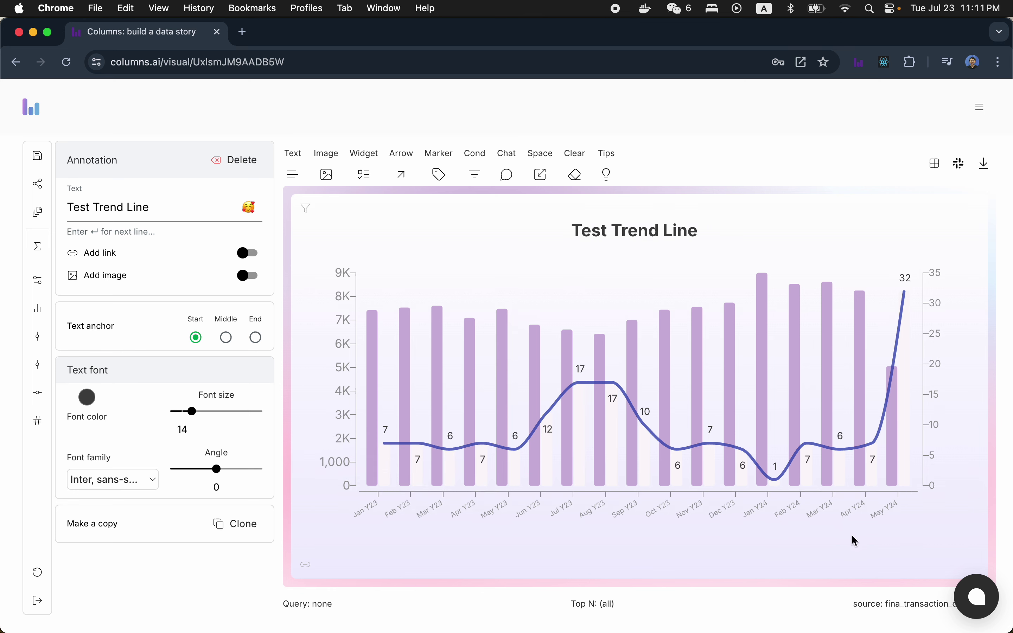
- Hide the right count axis and add a 'Number of Transactions' label above the 32 point
left_click(929, 373)
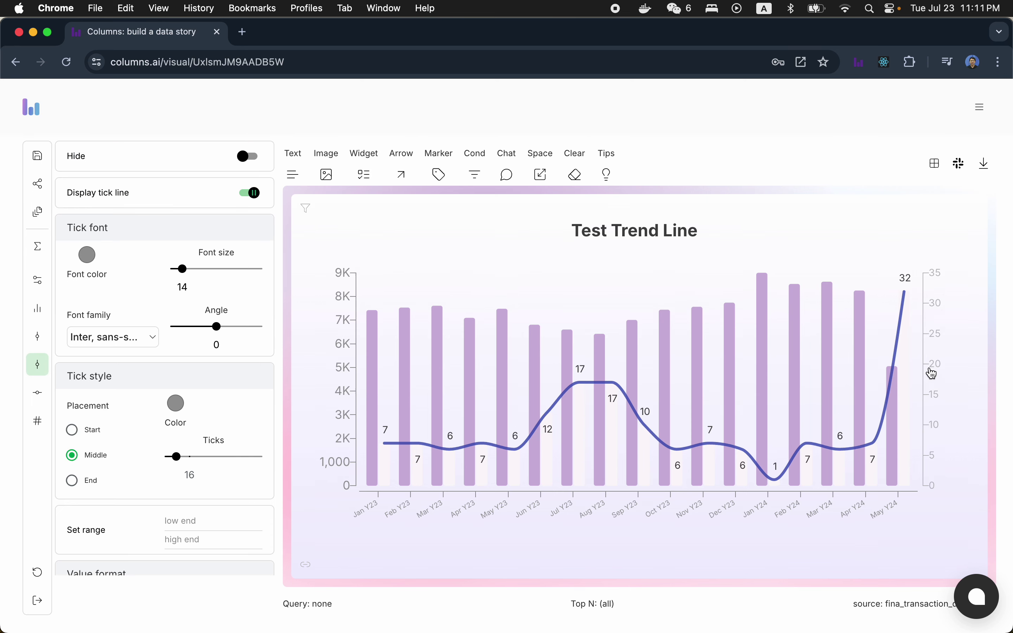
left_click(251, 158)
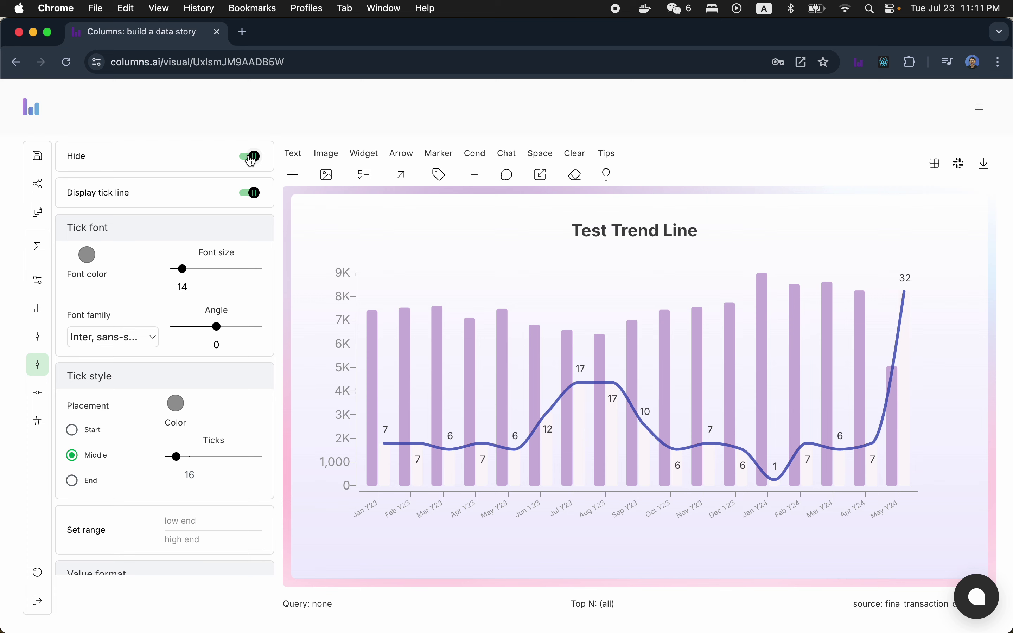
left_click(294, 174)
left_click(902, 265)
left_click(900, 260)
left_click_drag(165, 208, 48, 203)
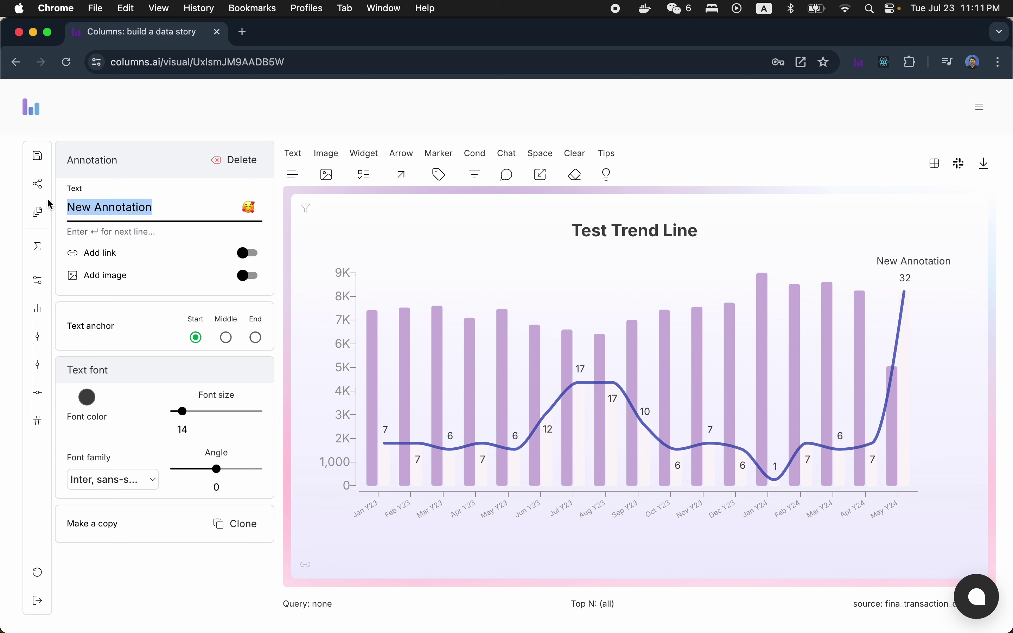
type("Numbe")
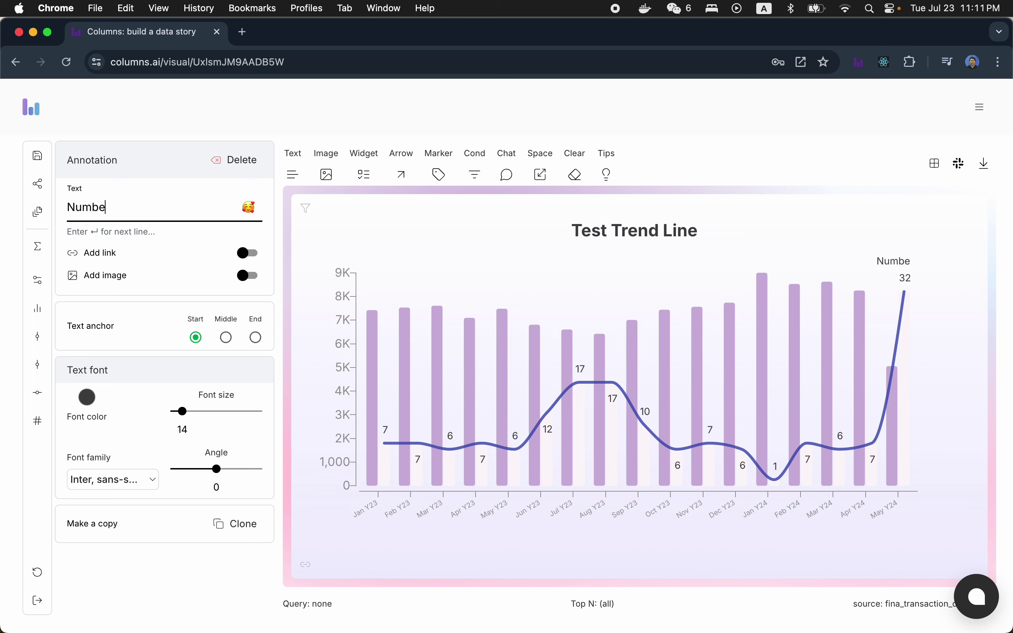
type("r of Transactions")
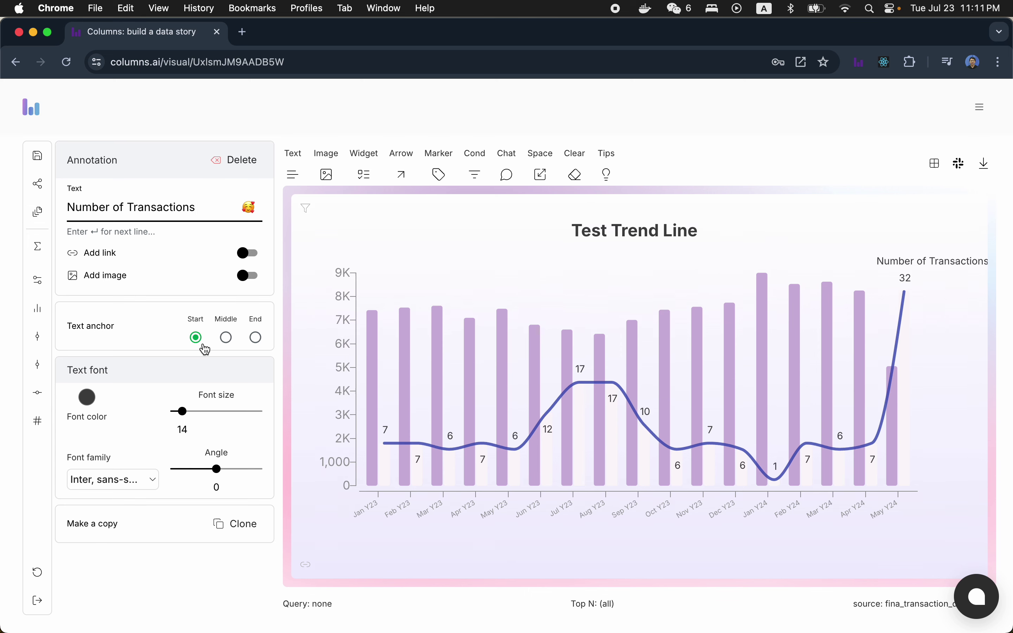
left_click_drag(952, 273, 928, 276)
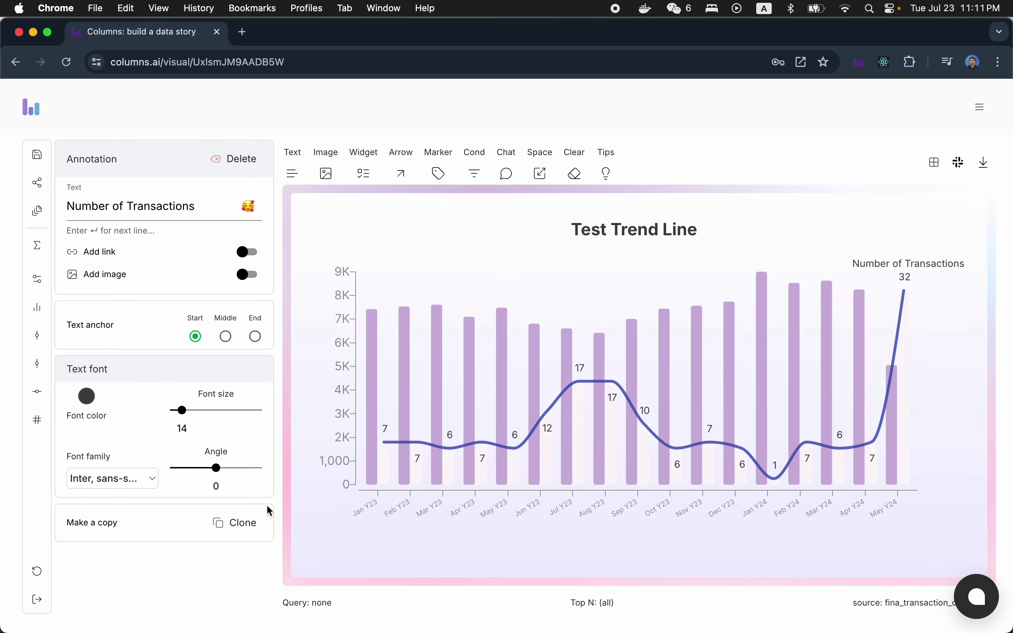
- Set the label's font colour to indigo #3F51B5
left_click(99, 400)
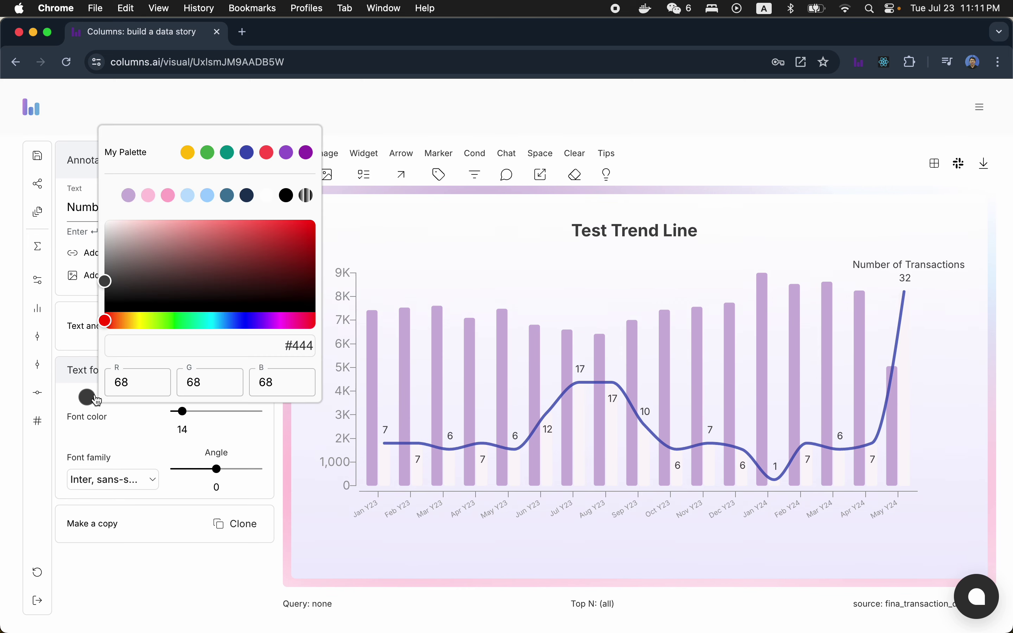
left_click(249, 156)
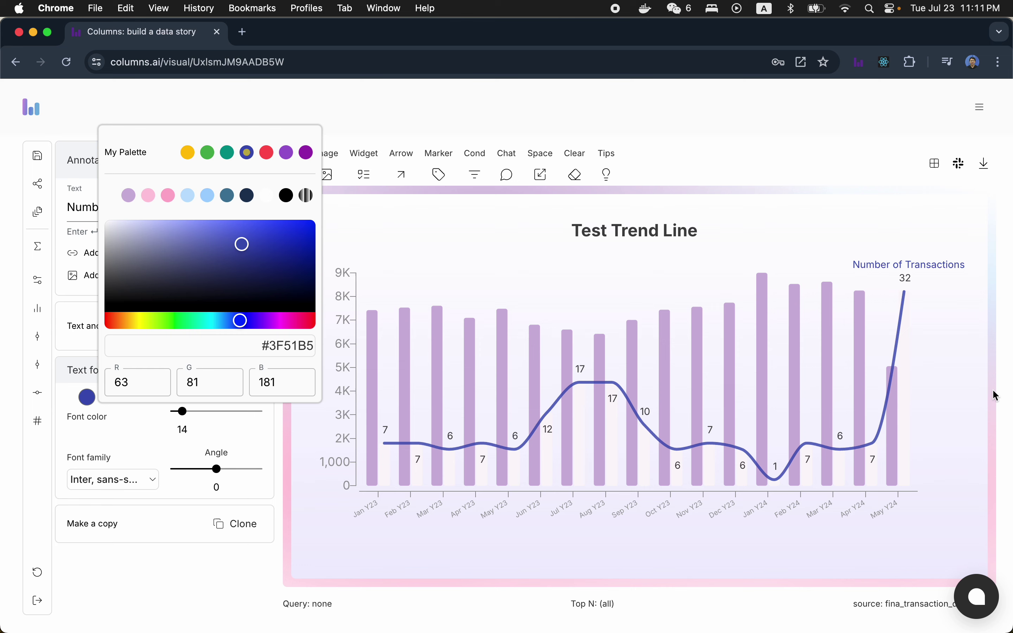
left_click(951, 390)
mouse_move(439, 459)
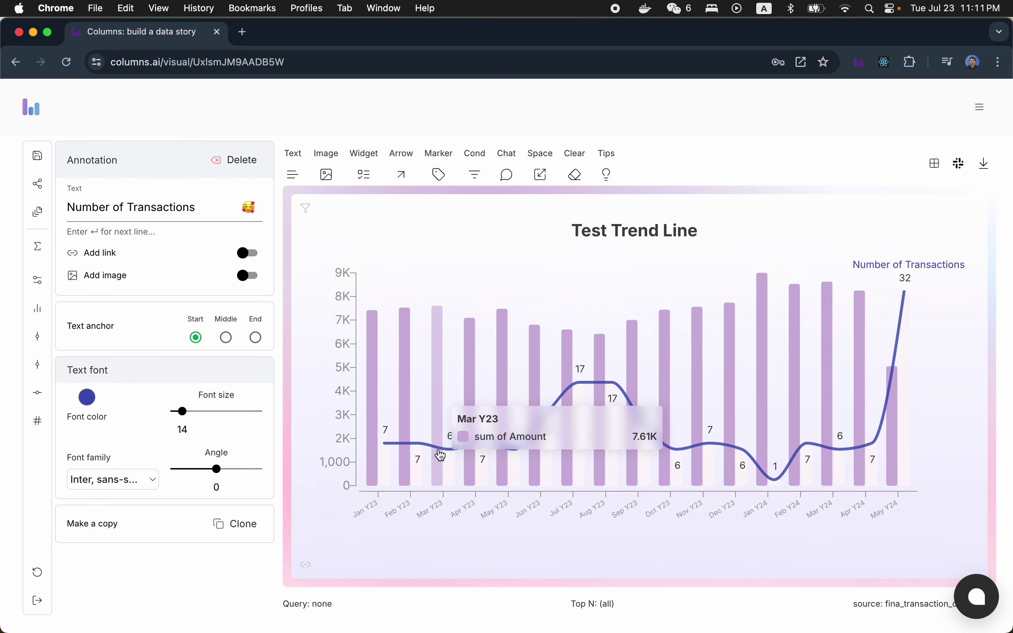
- Format the left amount axis in thousands with one decimal, e.g. 9.0K
left_click(345, 442)
scroll(143, 414, "down", 5)
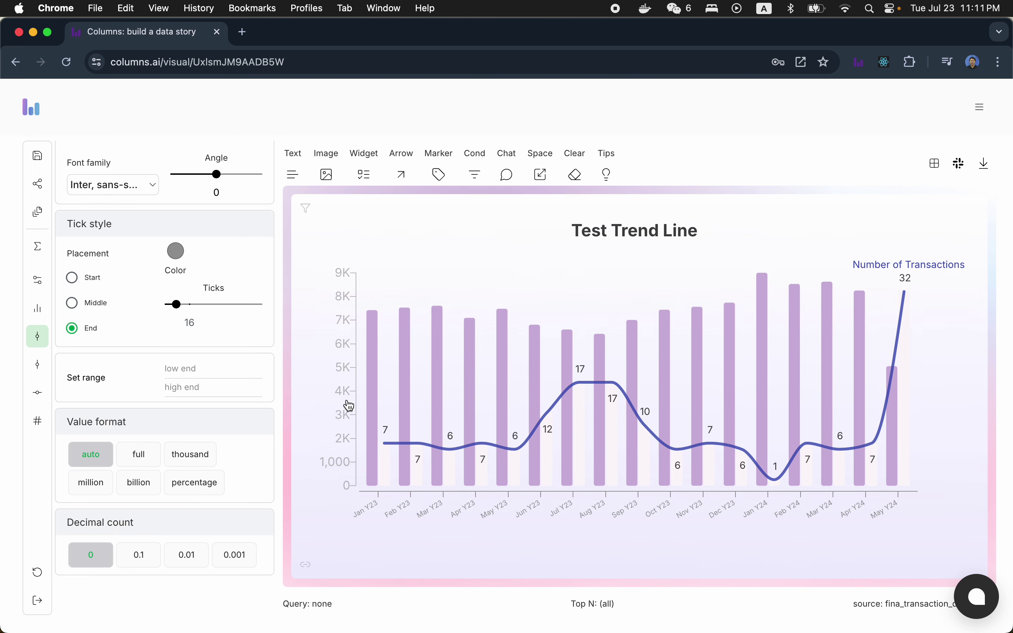
left_click(182, 462)
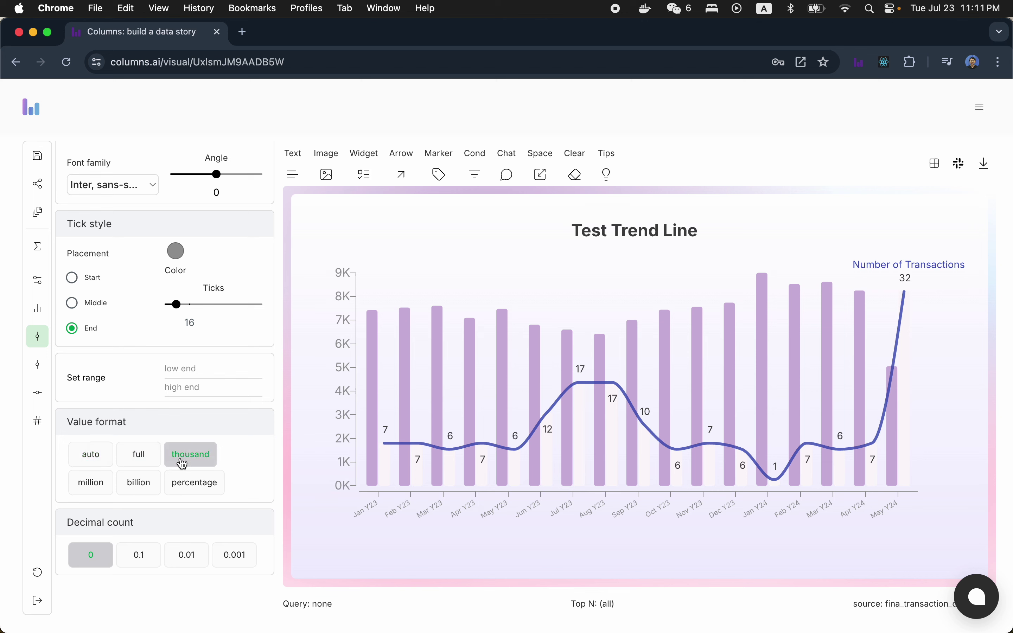
left_click(138, 555)
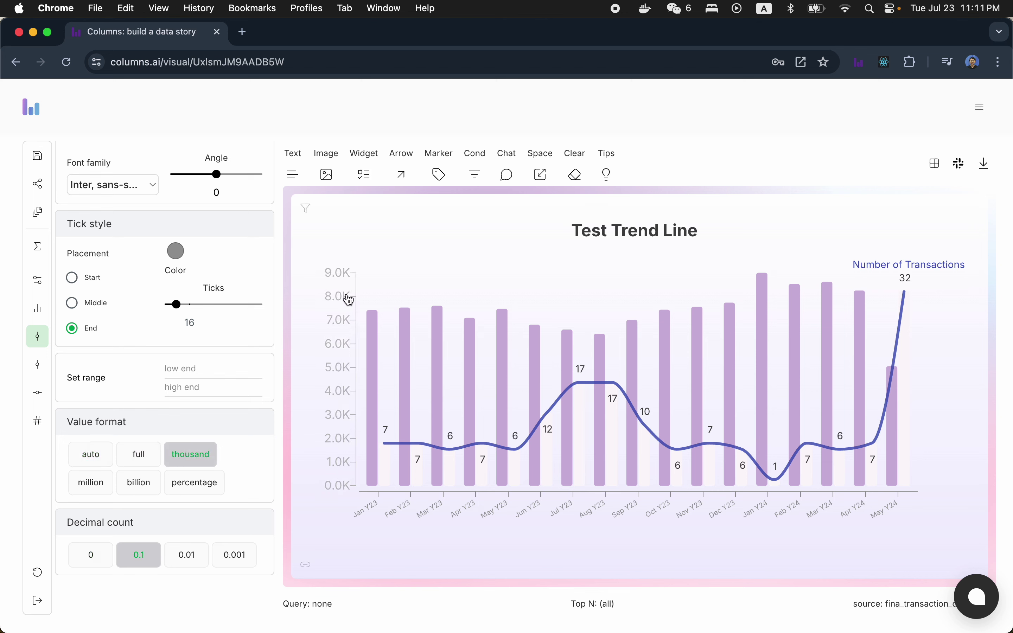
scroll(218, 276, "up", 4)
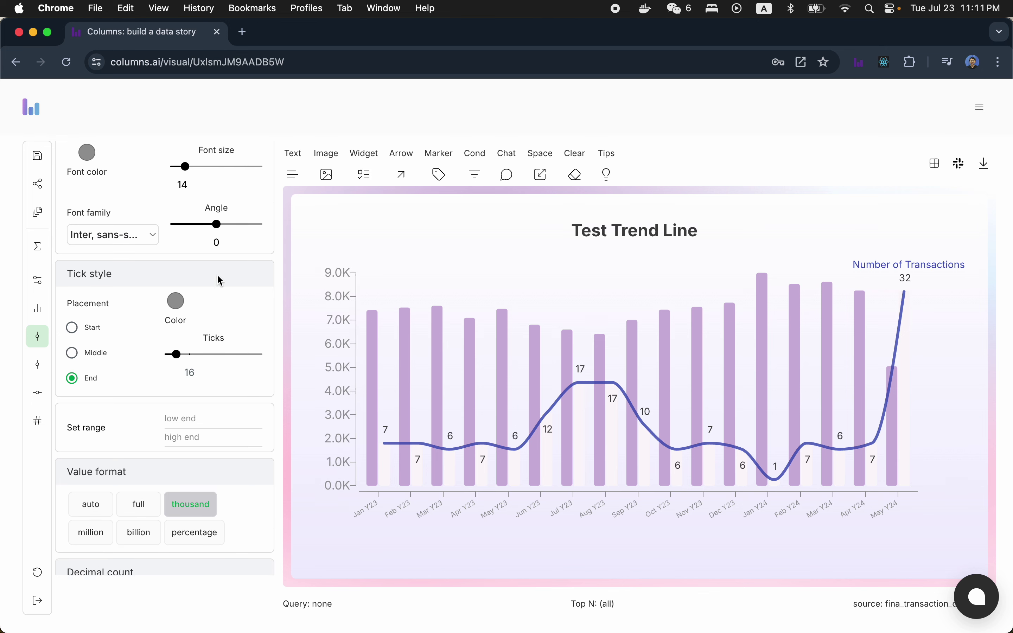
left_click_drag(189, 276, 190, 280)
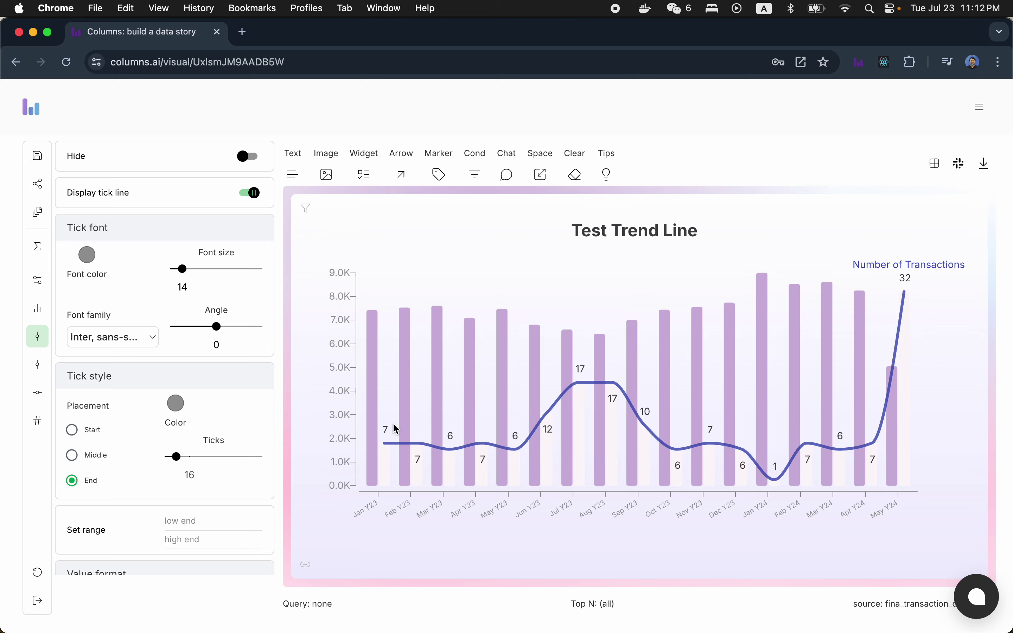
mouse_move(408, 412)
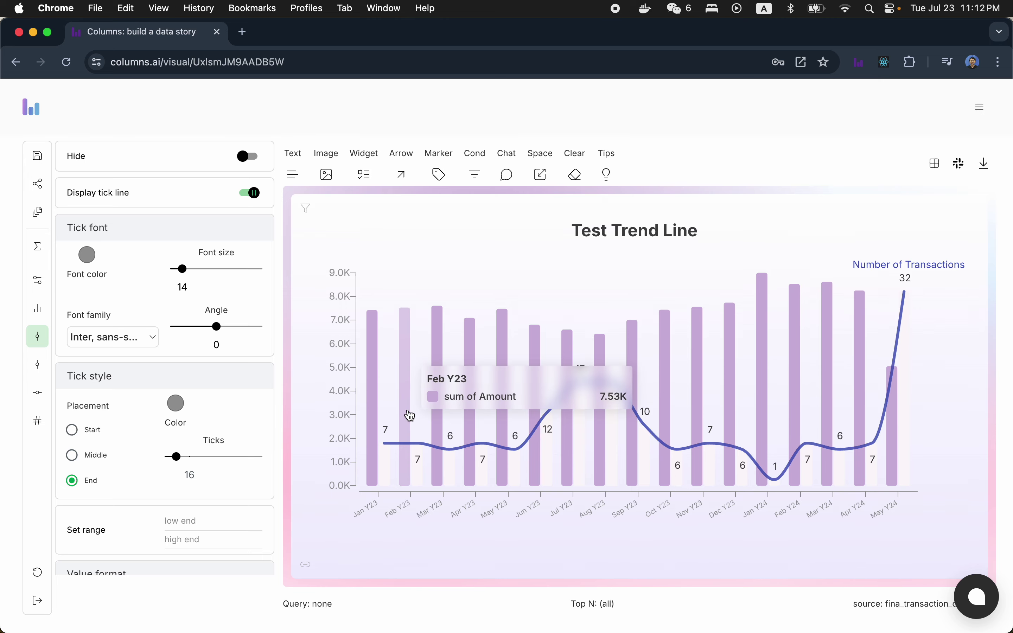